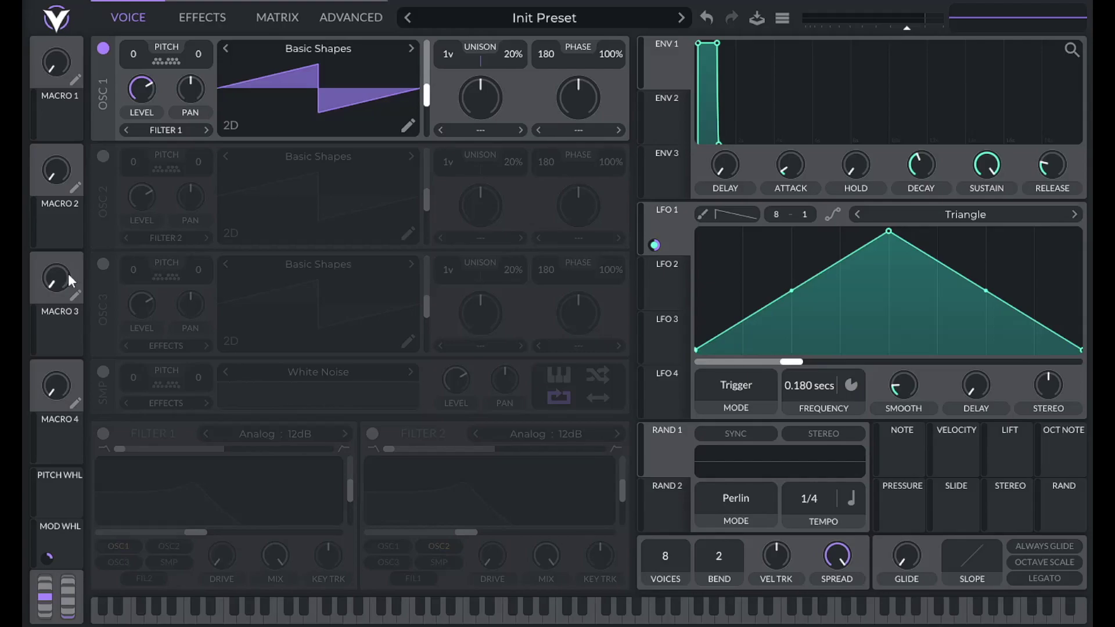
# Make oscillator 1 a sine with 0% phase randomization and lower envelope 1's sustain.
pyautogui.moveTo(427, 96); pyautogui.dragTo(430, 155)
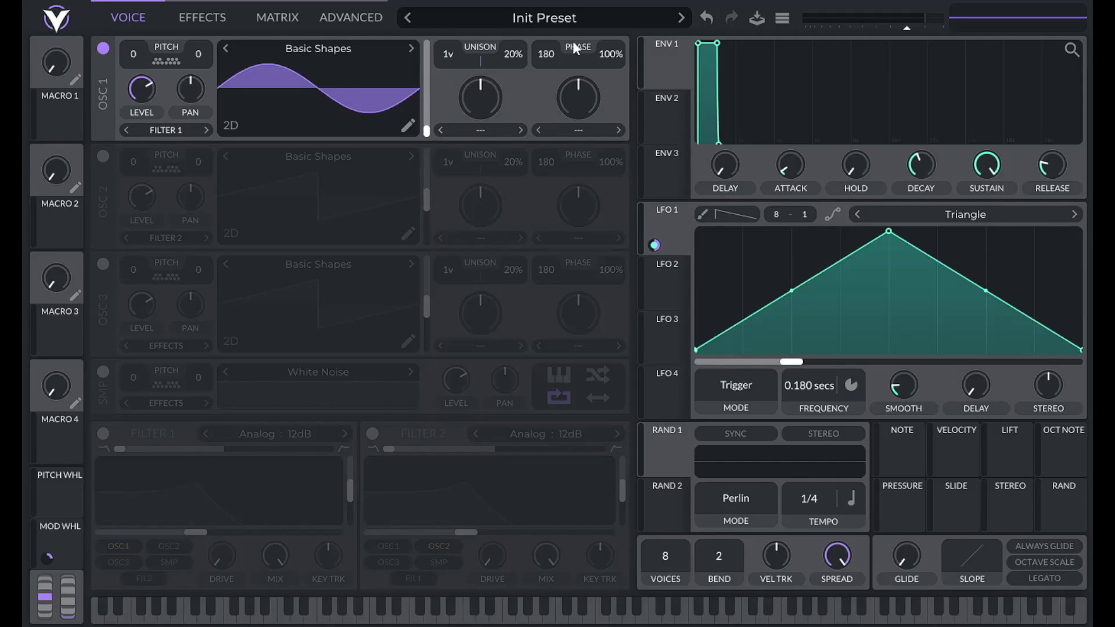
pyautogui.moveTo(604, 53); pyautogui.dragTo(599, 298)
pyautogui.moveTo(981, 166); pyautogui.dragTo(977, 346)
# Set envelope 1's decay to 10 and release to 1, bend the decay curve, and play a test note.
pyautogui.rightClick(914, 173)
pyautogui.click(925, 187)
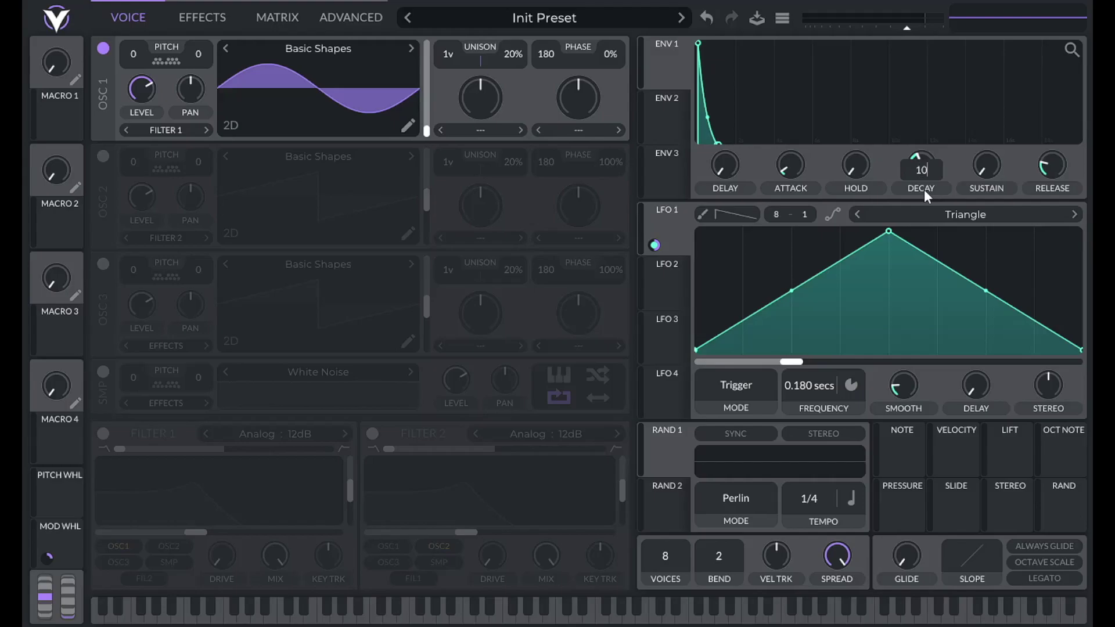
pyautogui.write('10')
pyautogui.press('Return')
pyautogui.rightClick(1048, 166)
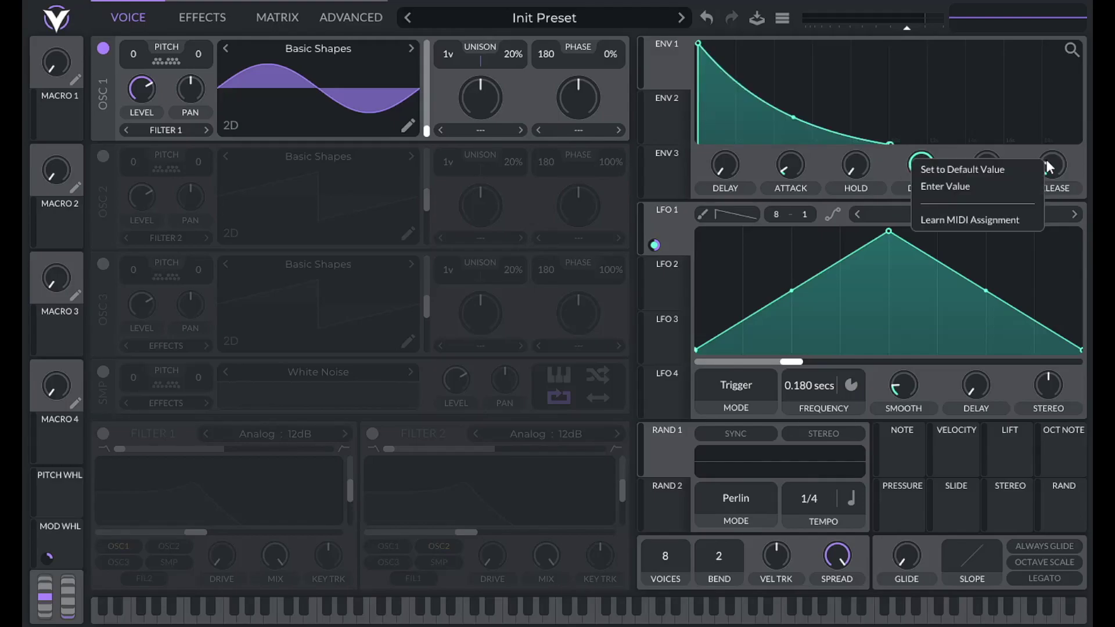
pyautogui.click(1029, 185)
pyautogui.write('1')
pyautogui.press('Return')
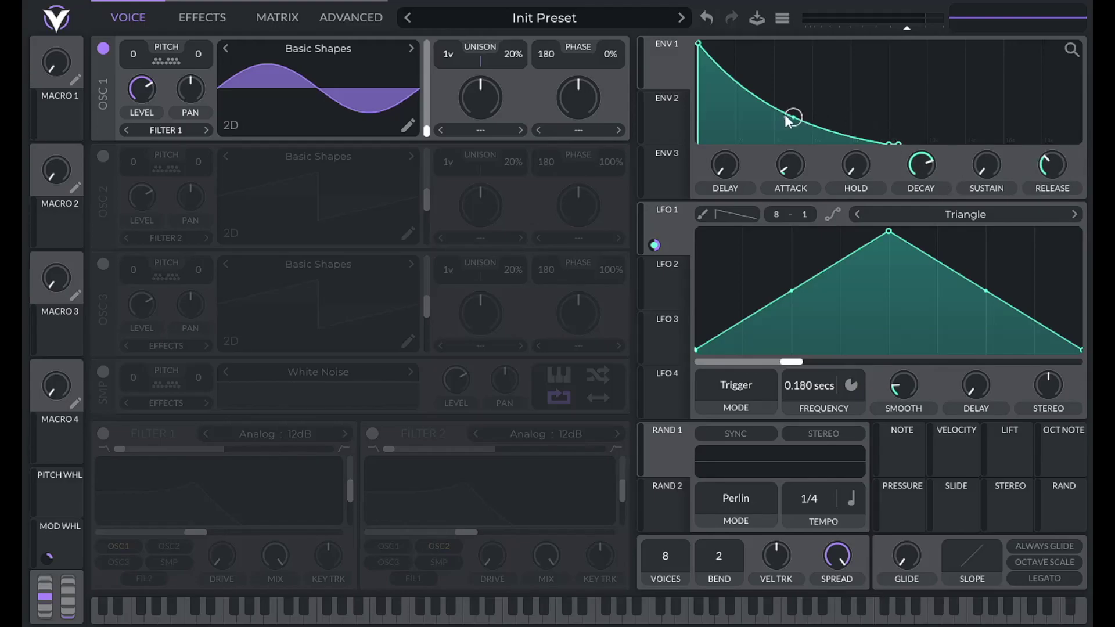
pyautogui.moveTo(792, 118); pyautogui.dragTo(782, 187)
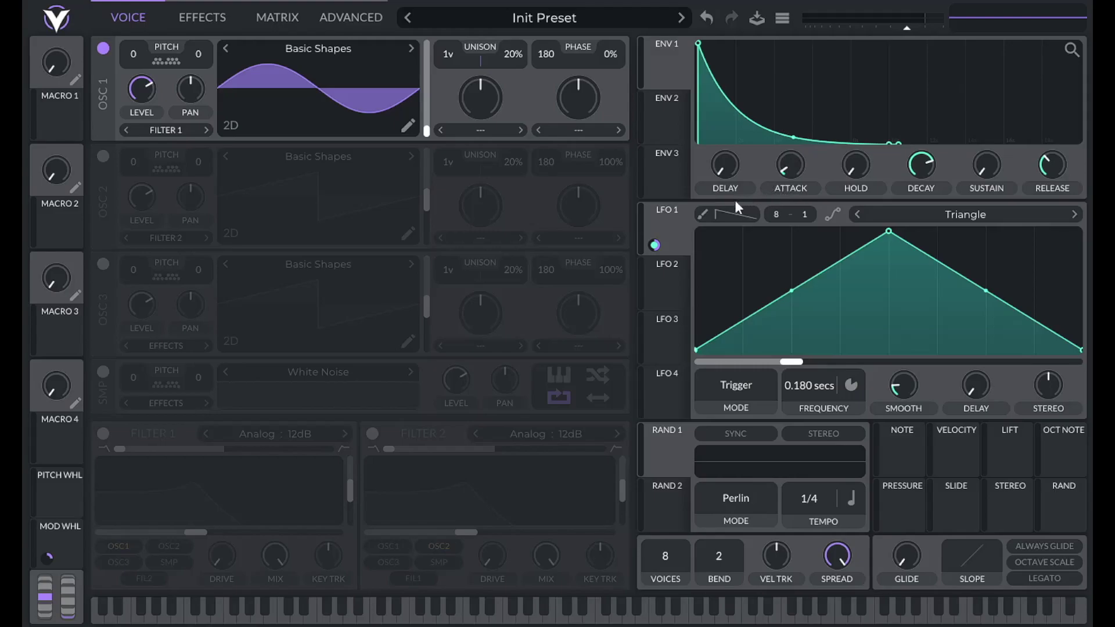
pyautogui.press('a')
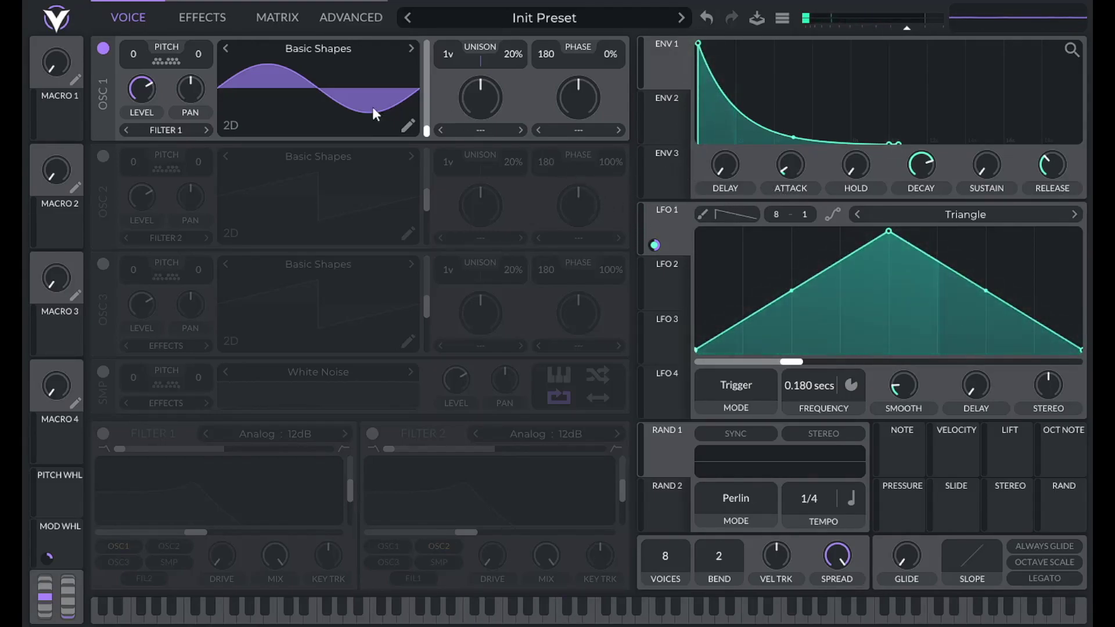
# Enable oscillator 2 as a sine with 0% phase randomization and its level at minimum.
pyautogui.click(103, 156)
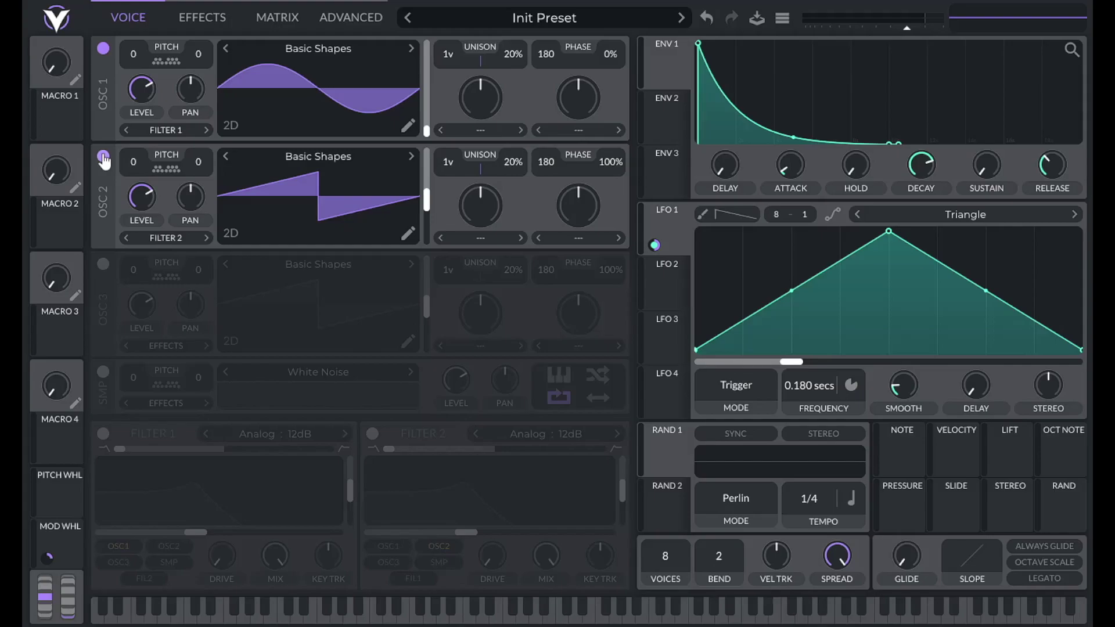
pyautogui.moveTo(608, 159); pyautogui.dragTo(616, 207)
pyautogui.moveTo(430, 206); pyautogui.dragTo(402, 292)
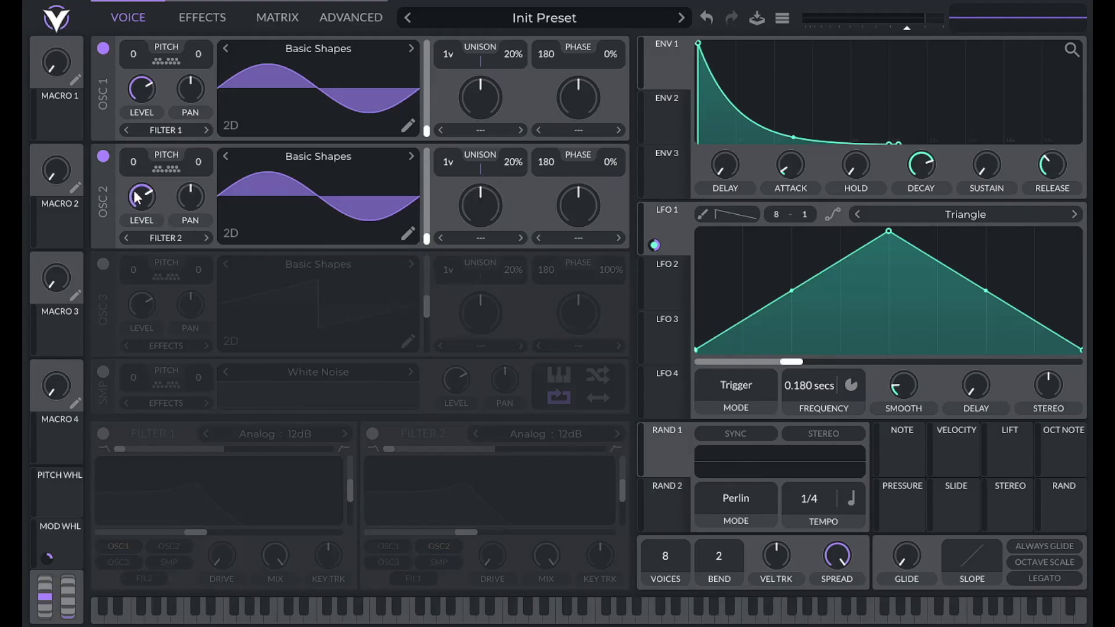
pyautogui.moveTo(137, 198); pyautogui.dragTo(123, 317)
# Set oscillator 1's modulation to FM <- Osc 2 with the FM amount at zero.
pyautogui.click(578, 129)
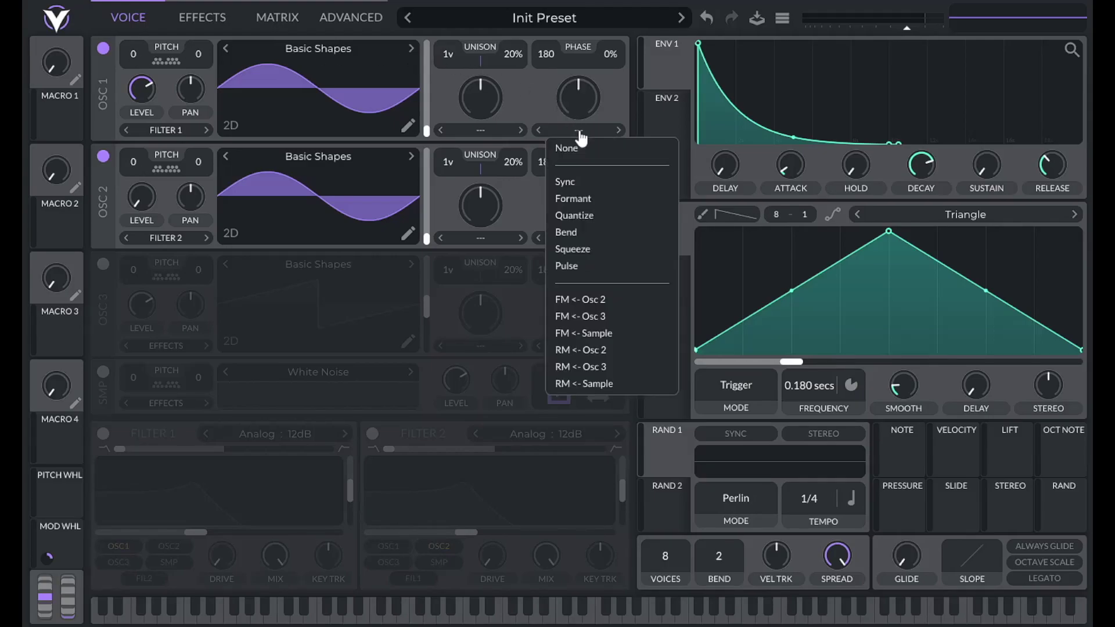
pyautogui.click(604, 300)
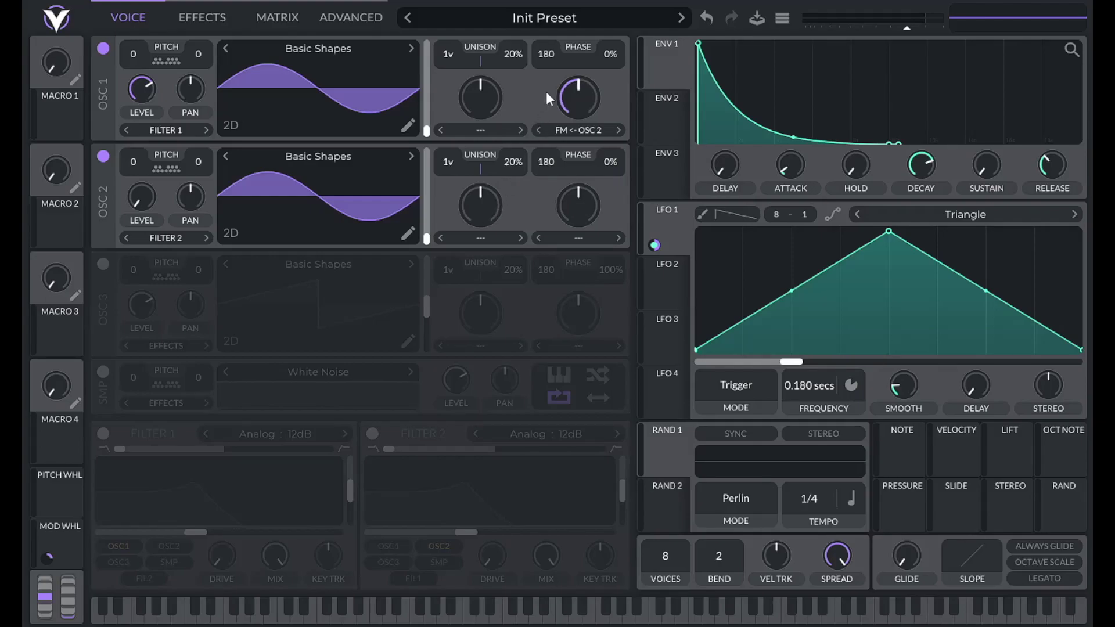
pyautogui.moveTo(573, 85); pyautogui.dragTo(546, 175)
pyautogui.scroll(10, 133, 164)
# Transpose oscillator 2 to 22 with level 0.312, and raise oscillator 1's FM to 16.64%.
pyautogui.moveTo(152, 100); pyautogui.dragTo(154, 78)
pyautogui.moveTo(132, 198); pyautogui.dragTo(154, 145)
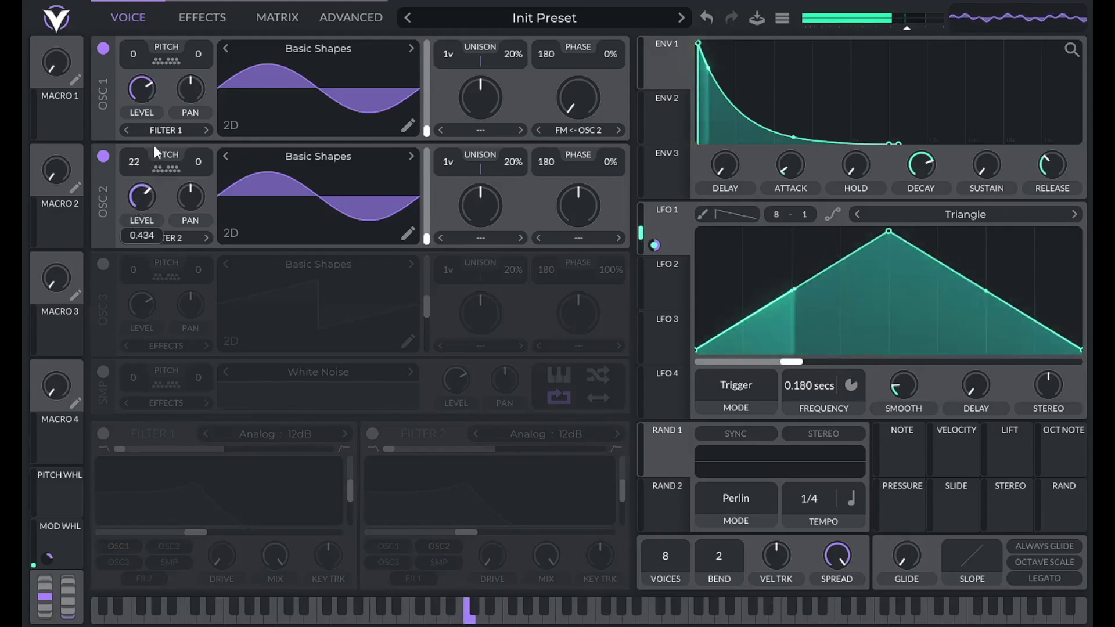
pyautogui.moveTo(153, 145); pyautogui.dragTo(119, 206)
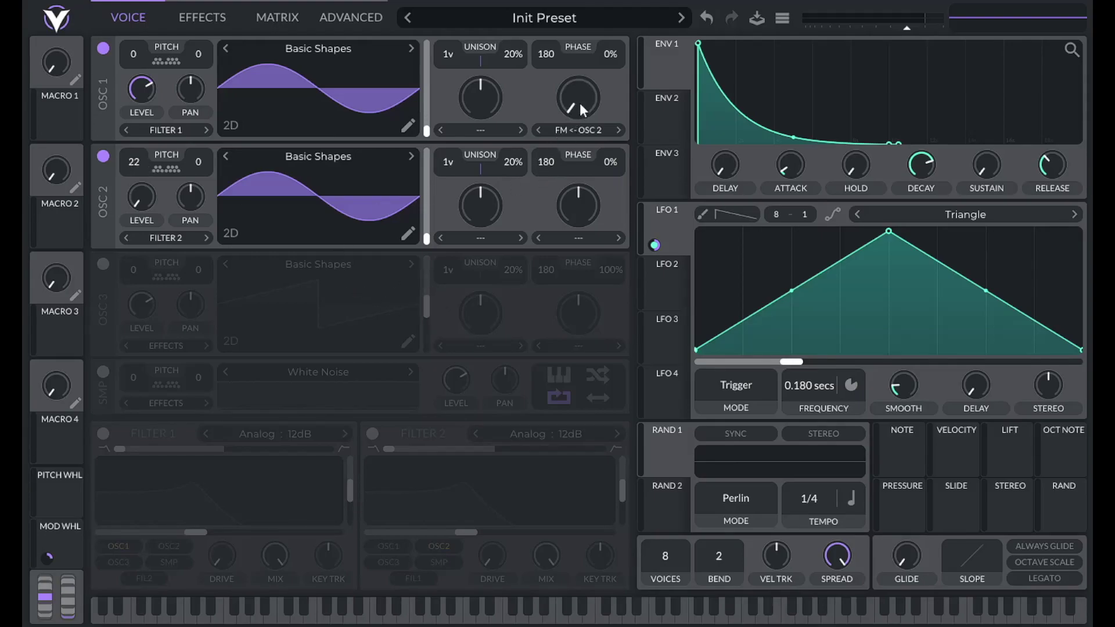
pyautogui.moveTo(587, 95); pyautogui.dragTo(590, 84)
# Try 2 unison voices with detune on oscillators 1 and 2, then revert both to 1 voice, 0% detune.
pyautogui.moveTo(444, 61); pyautogui.dragTo(451, 52)
pyautogui.moveTo(448, 163); pyautogui.dragTo(450, 161)
pyautogui.moveTo(499, 72); pyautogui.dragTo(508, 73)
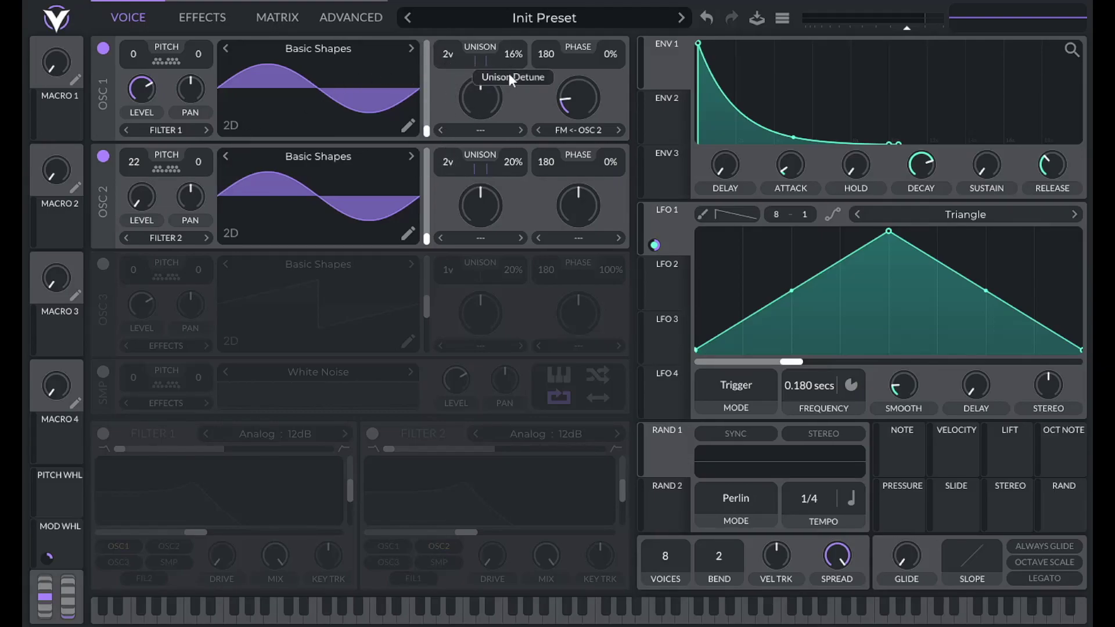
pyautogui.moveTo(507, 229); pyautogui.dragTo(500, 282)
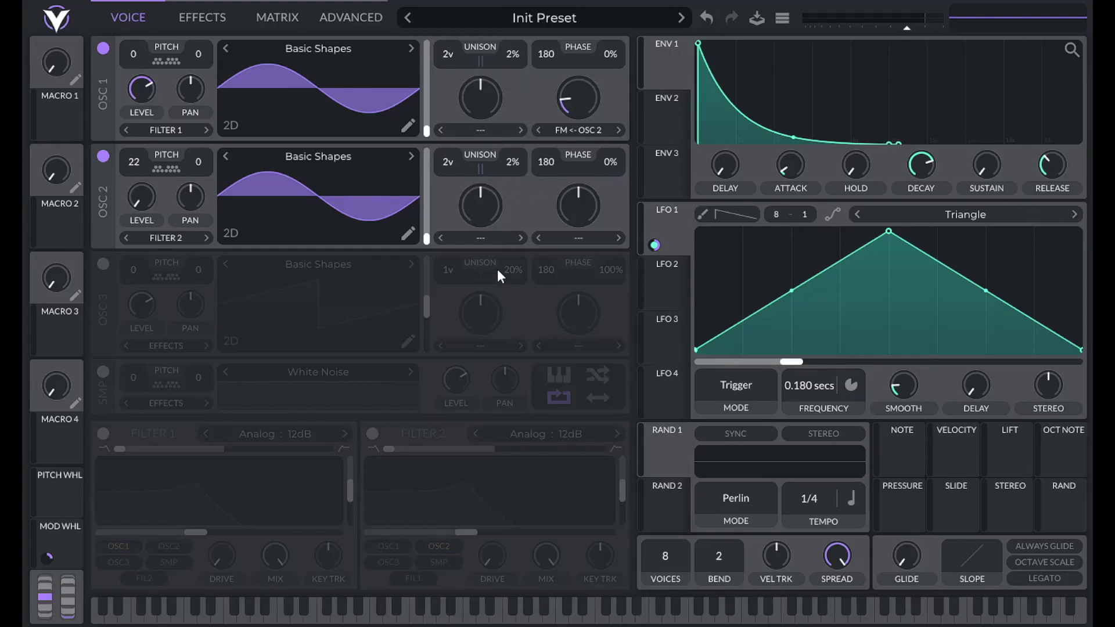
pyautogui.press('a')
pyautogui.moveTo(455, 50); pyautogui.dragTo(443, 199)
pyautogui.moveTo(523, 54); pyautogui.dragTo(509, 249)
# Zero oscillator 1's FM amount, assign Macro 1 to it, and set Macro 1 to 10.
pyautogui.doubleClick(577, 96)
pyautogui.moveTo(44, 118); pyautogui.dragTo(578, 146)
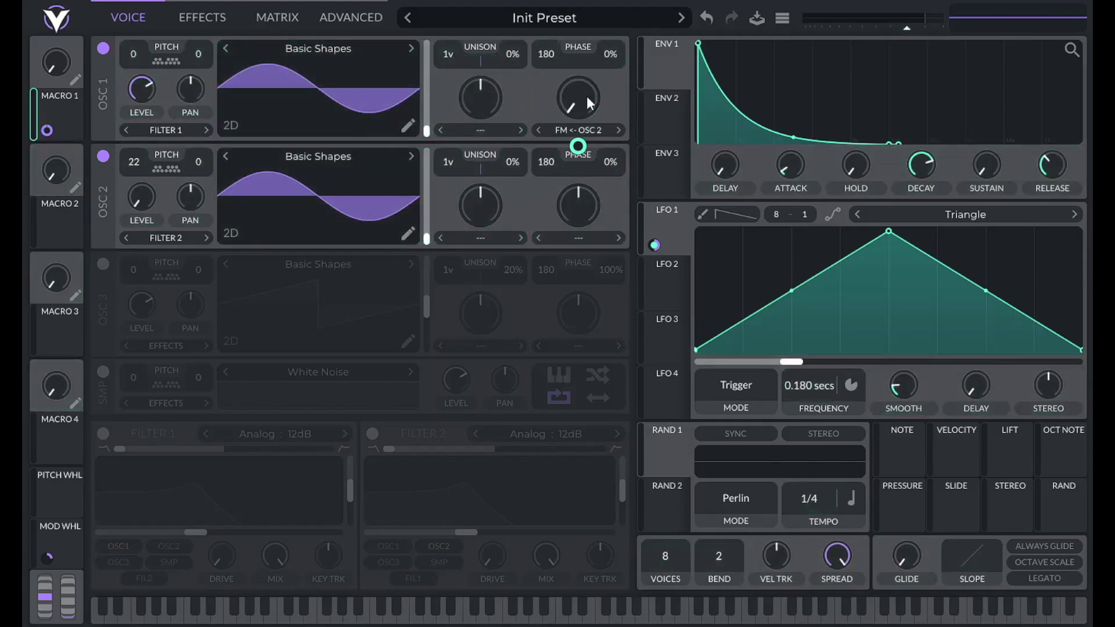
pyautogui.rightClick(56, 58)
pyautogui.click(81, 87)
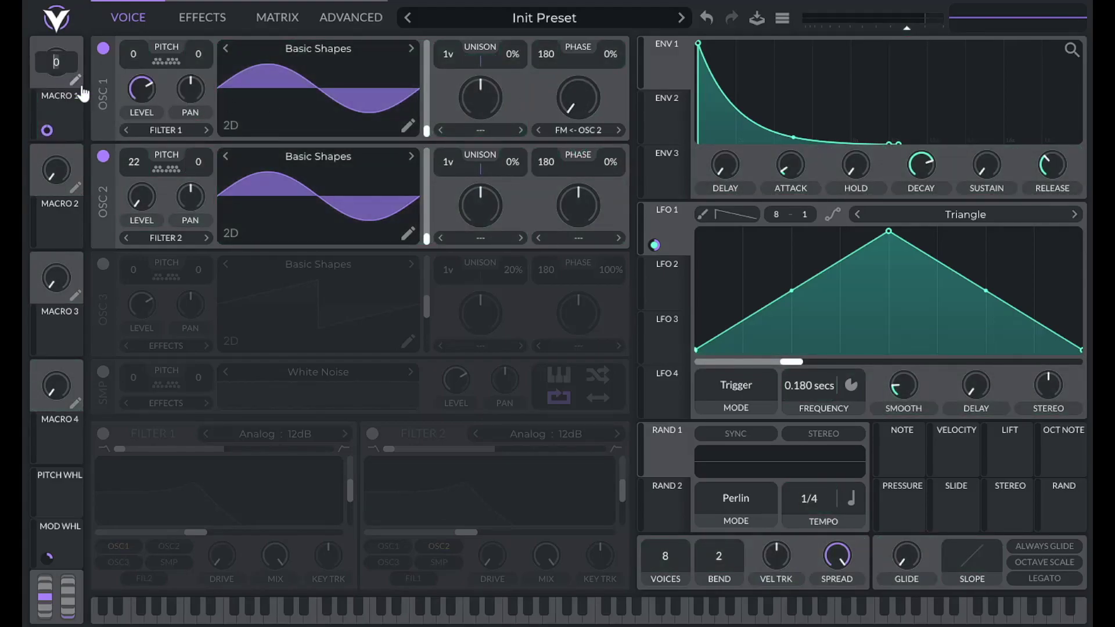
pyautogui.write('10')
pyautogui.press('Return')
# Enable oscillator 3 as a sine with 0% phase randomization, transposed to 22.
pyautogui.click(113, 267)
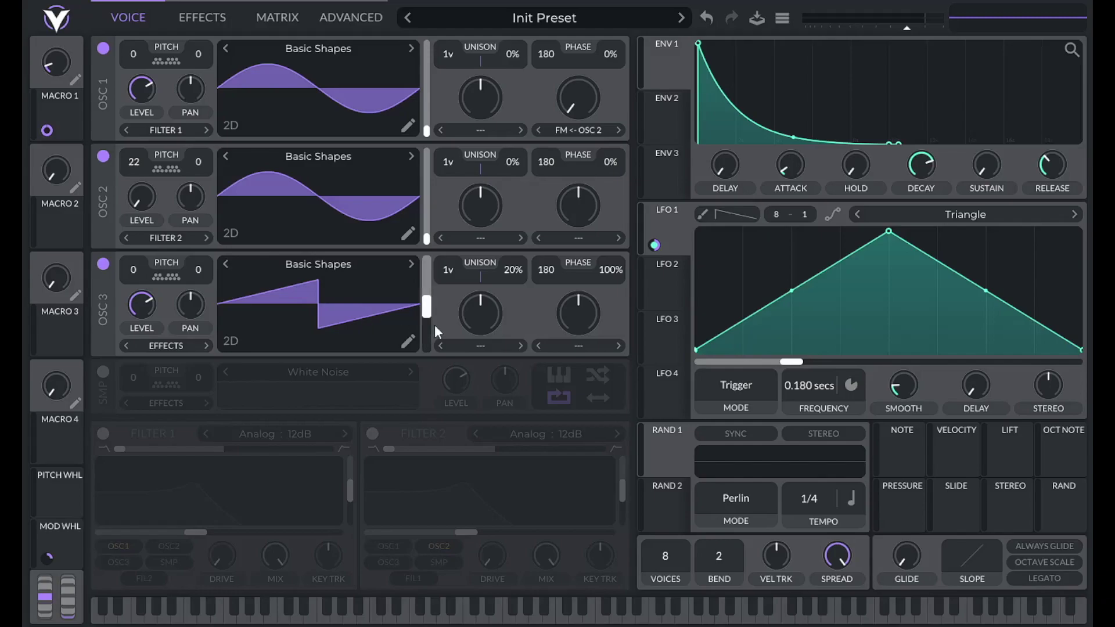
pyautogui.moveTo(420, 311); pyautogui.dragTo(423, 375)
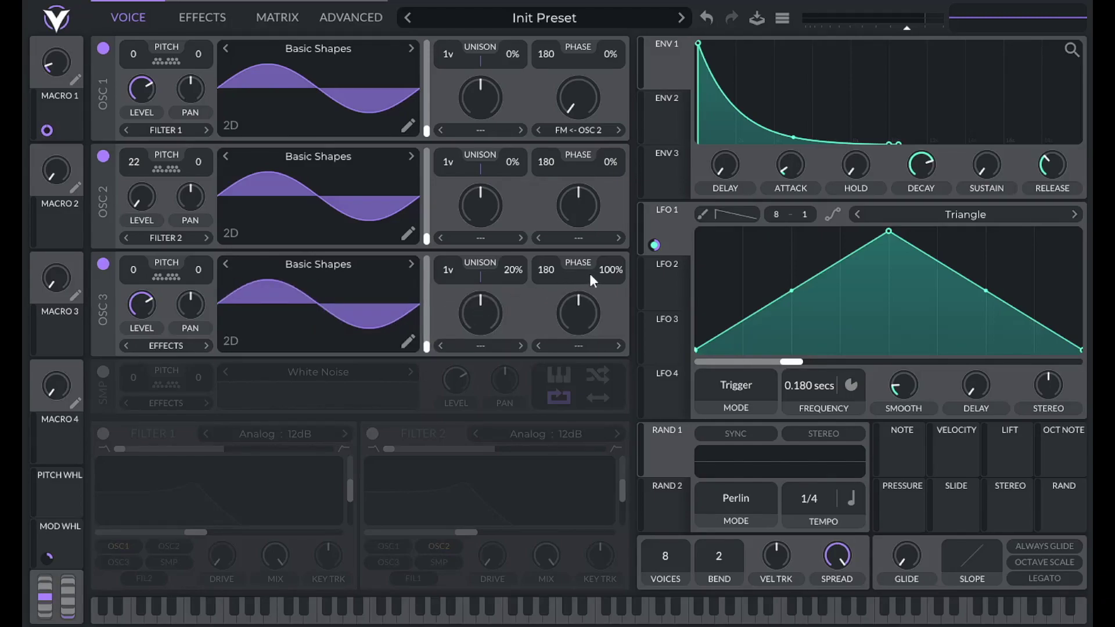
pyautogui.doubleClick(609, 271)
pyautogui.moveTo(140, 214); pyautogui.dragTo(145, 182)
# Set oscillator 2's modulation to FM <- Osc 3 with the amount at minimum.
pyautogui.click(583, 239)
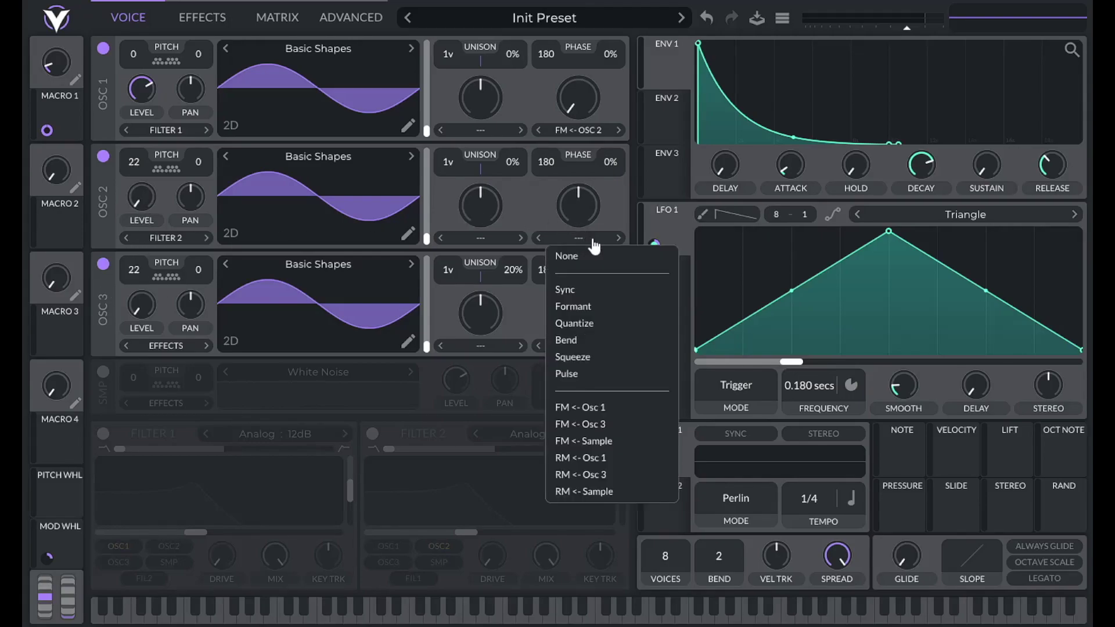
pyautogui.click(599, 421)
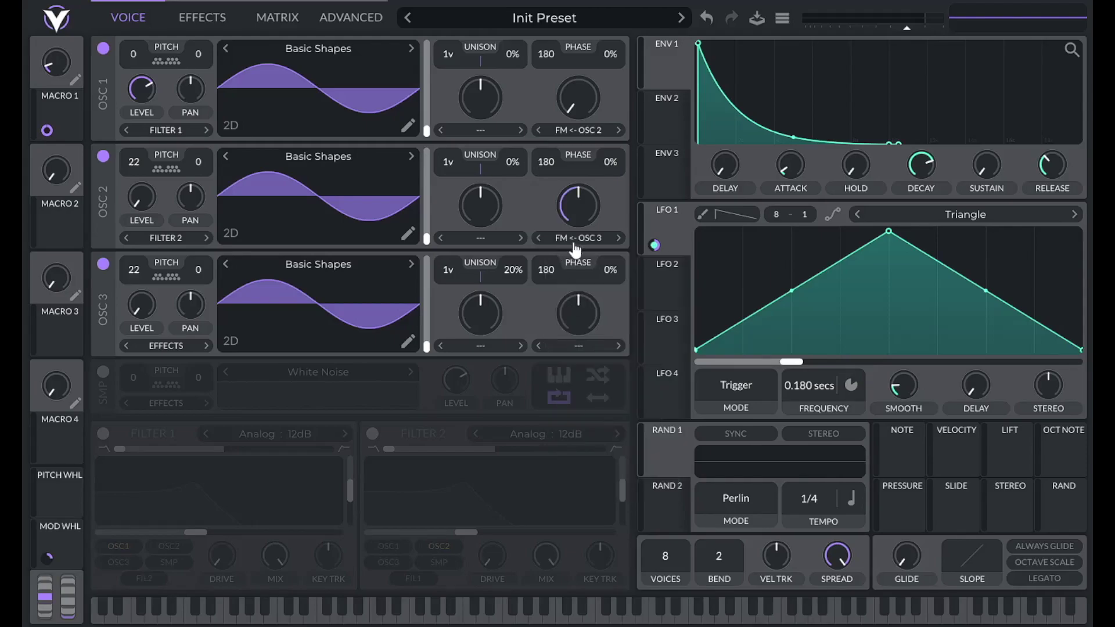
pyautogui.moveTo(577, 200); pyautogui.dragTo(560, 309)
# Give envelope 2 a decay of 1, near-zero sustain, and a steep decay curve.
pyautogui.click(664, 108)
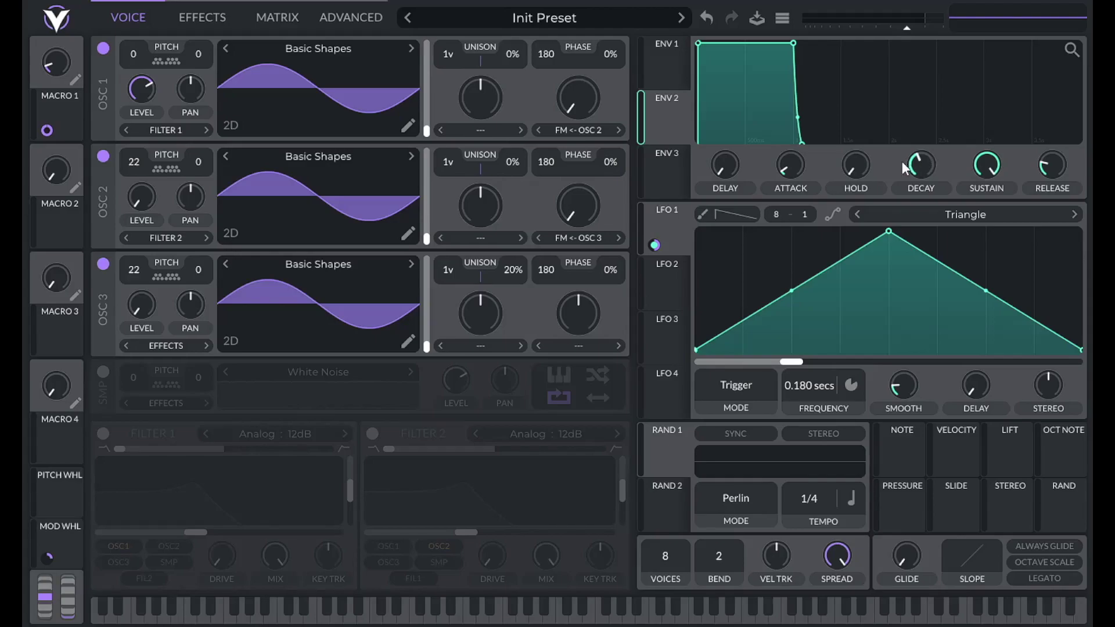
pyautogui.rightClick(922, 161)
pyautogui.click(933, 186)
pyautogui.write('1')
pyautogui.press('Return')
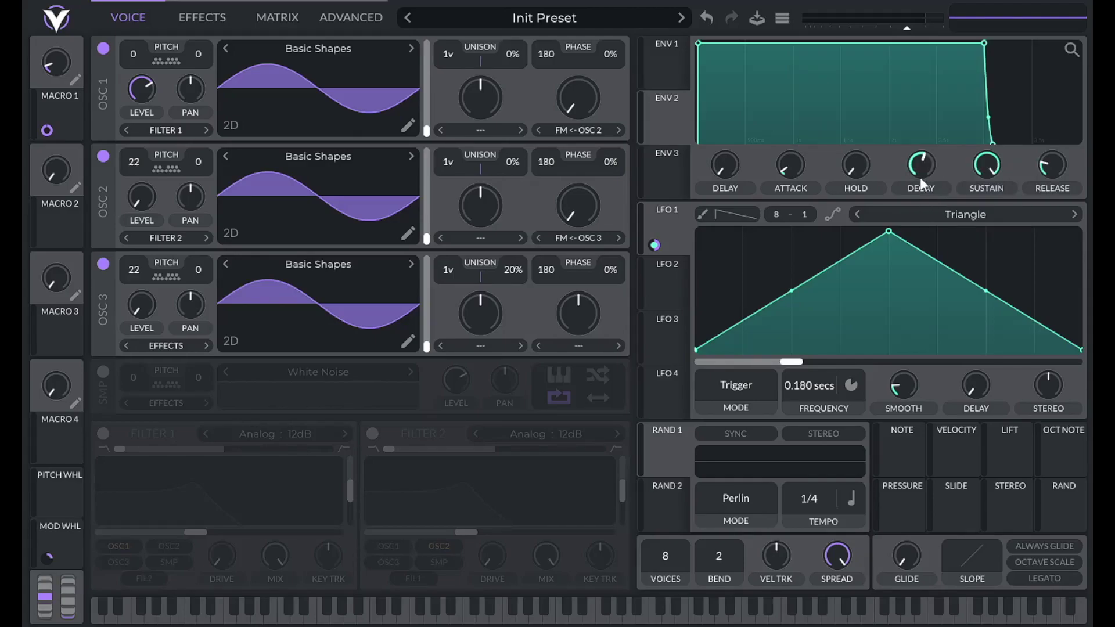
pyautogui.moveTo(997, 168); pyautogui.dragTo(932, 396)
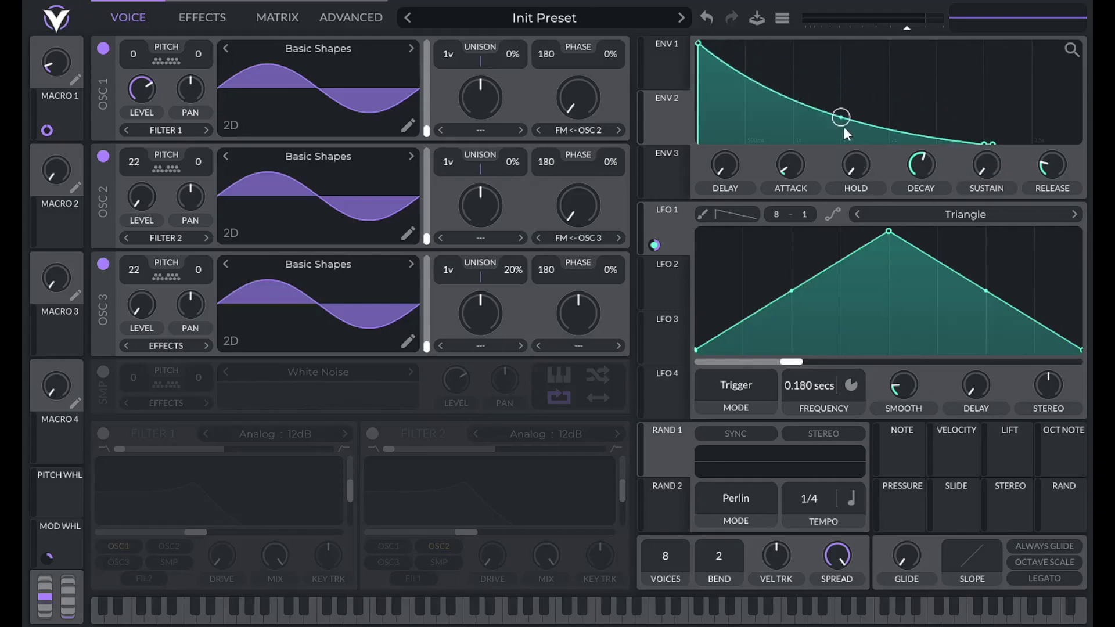
pyautogui.moveTo(841, 116); pyautogui.dragTo(834, 198)
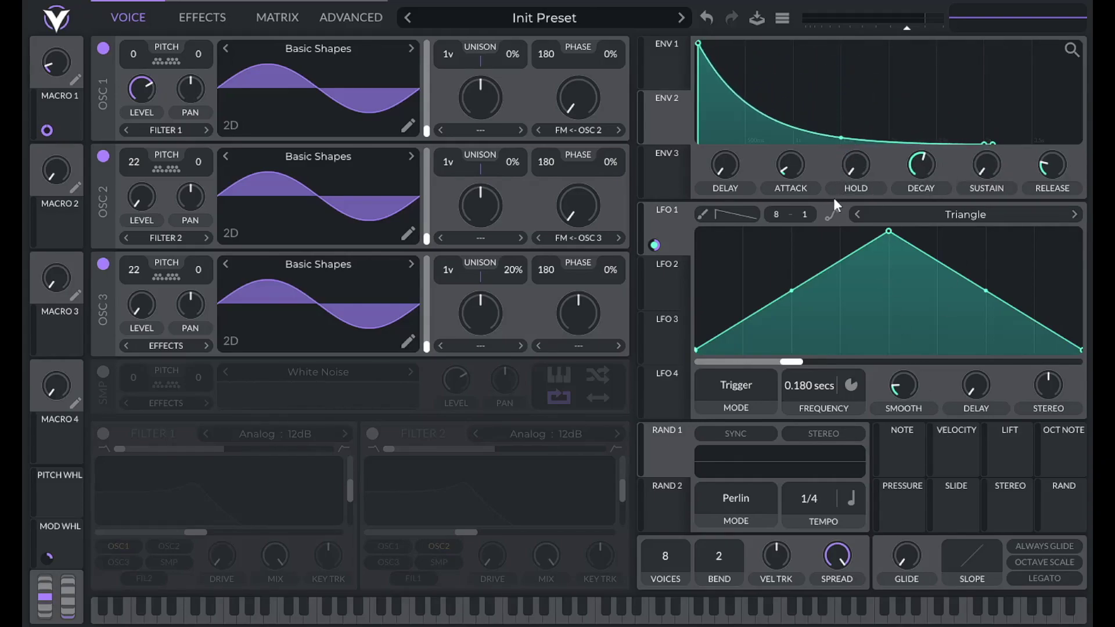
# Route envelope 2 to oscillator 2's FM amount with a depth of .15.
pyautogui.moveTo(654, 134); pyautogui.dragTo(565, 217)
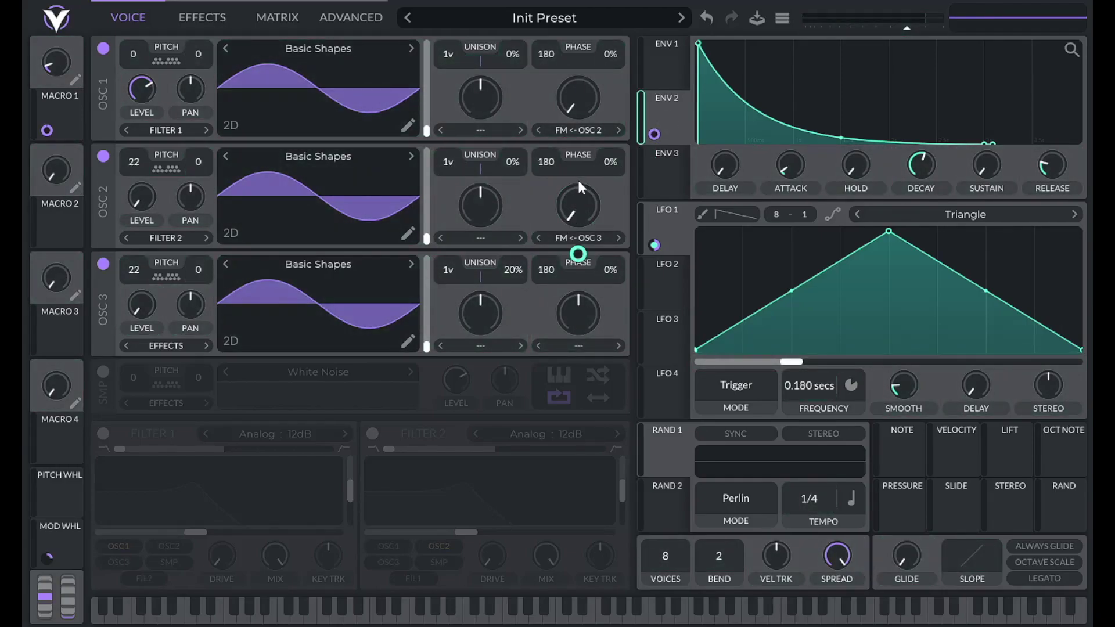
pyautogui.rightClick(654, 134)
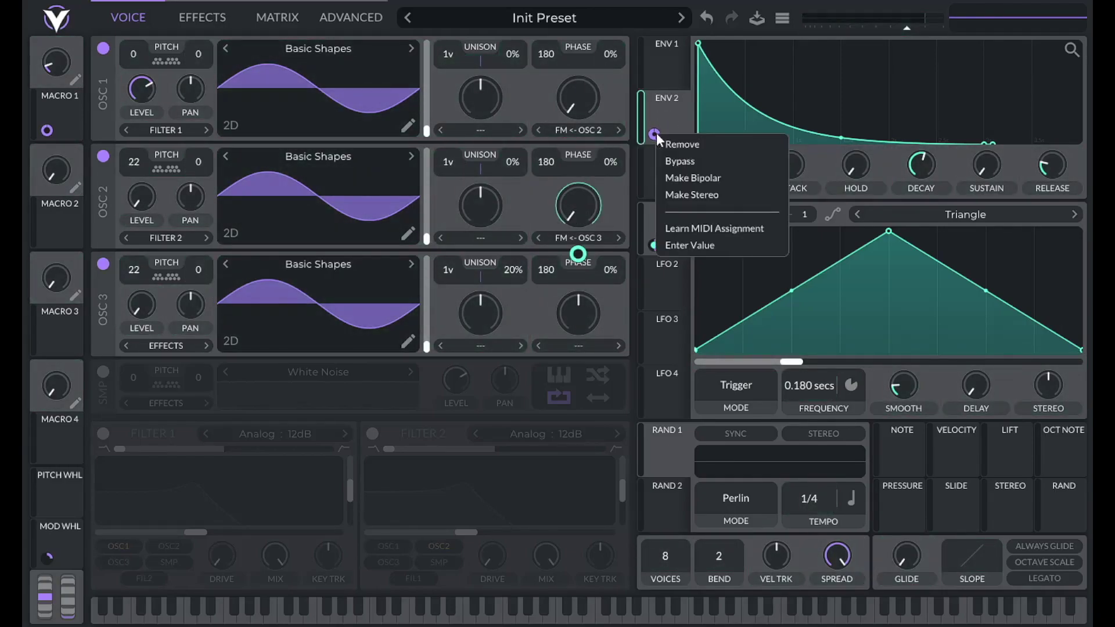
pyautogui.click(703, 245)
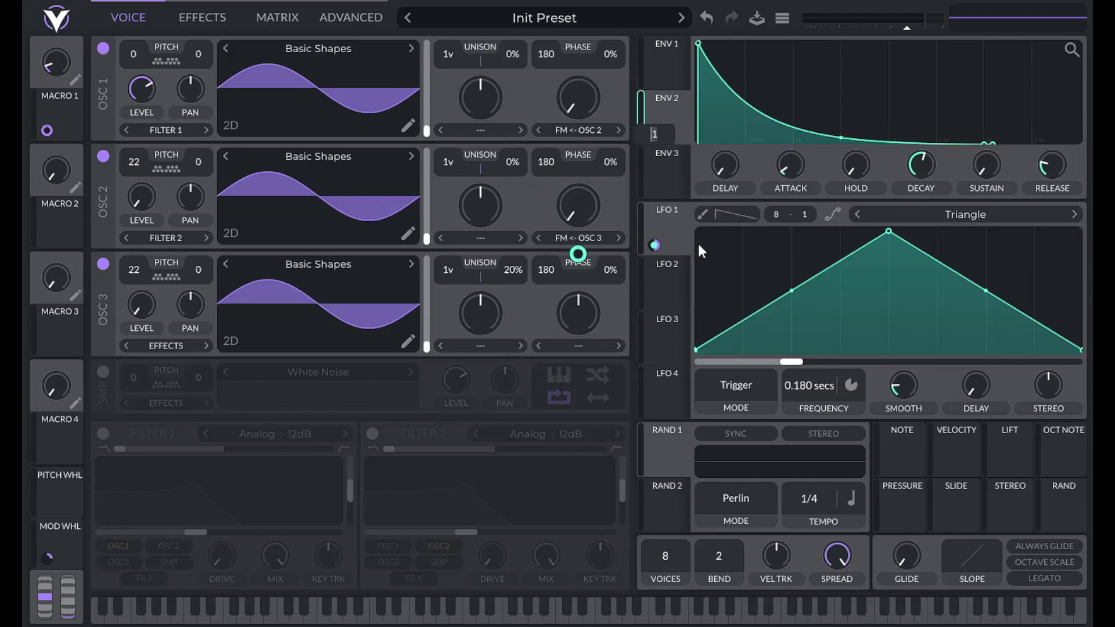
pyautogui.write('.15')
pyautogui.press('Return')
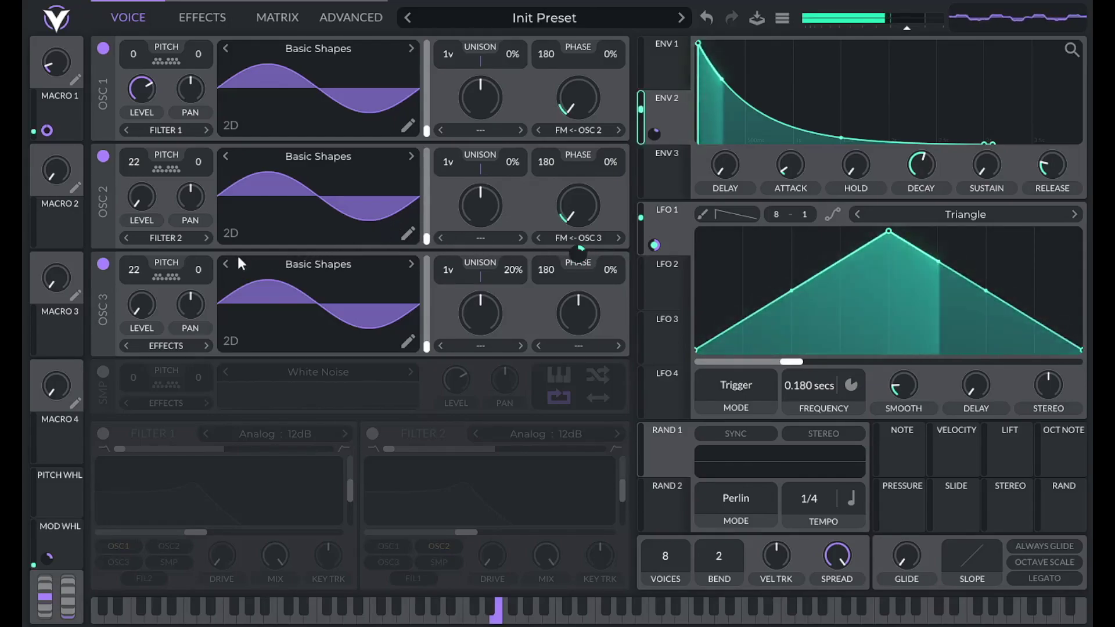
# Toggle oscillator 3 off and back on to compare the sound.
pyautogui.click(102, 265)
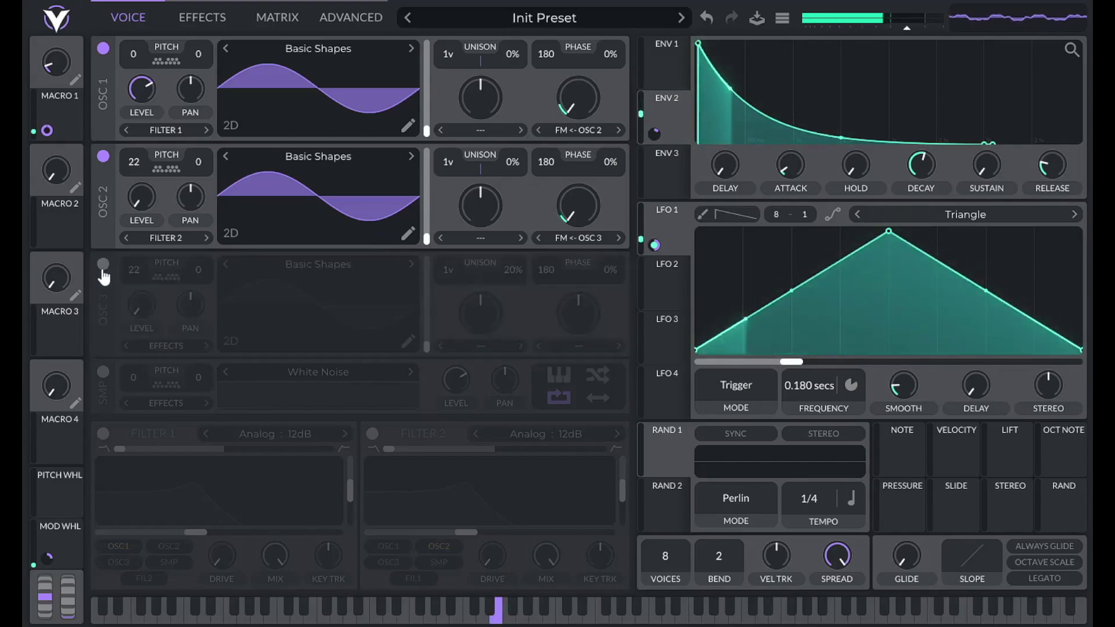
pyautogui.click(103, 266)
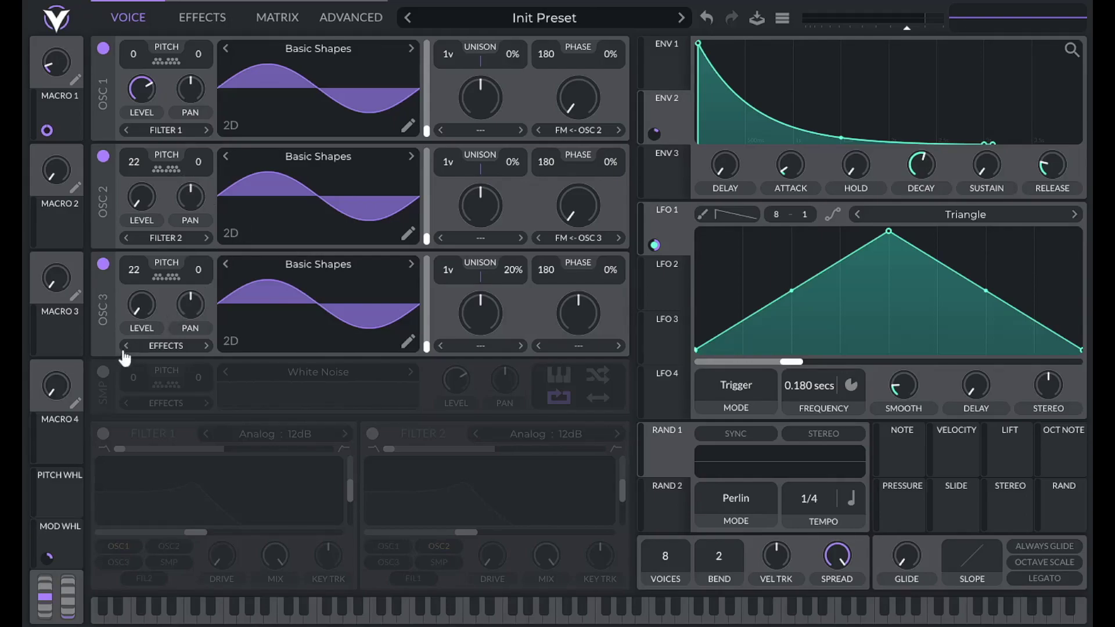
# Enable the sampler and load the Grinder noise sample.
pyautogui.click(105, 371)
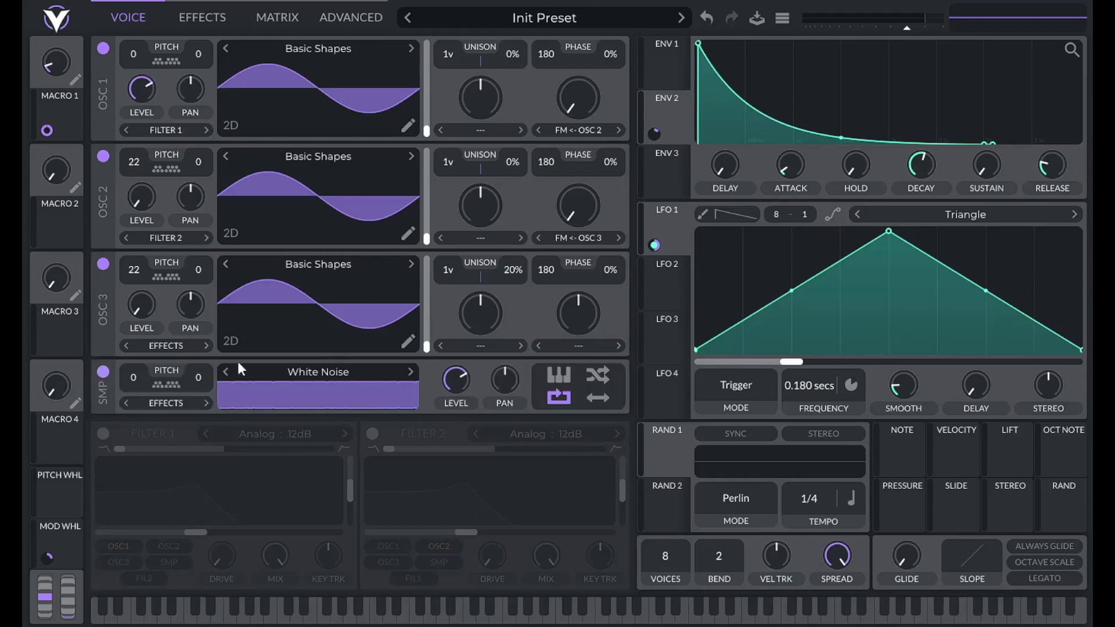
pyautogui.click(333, 370)
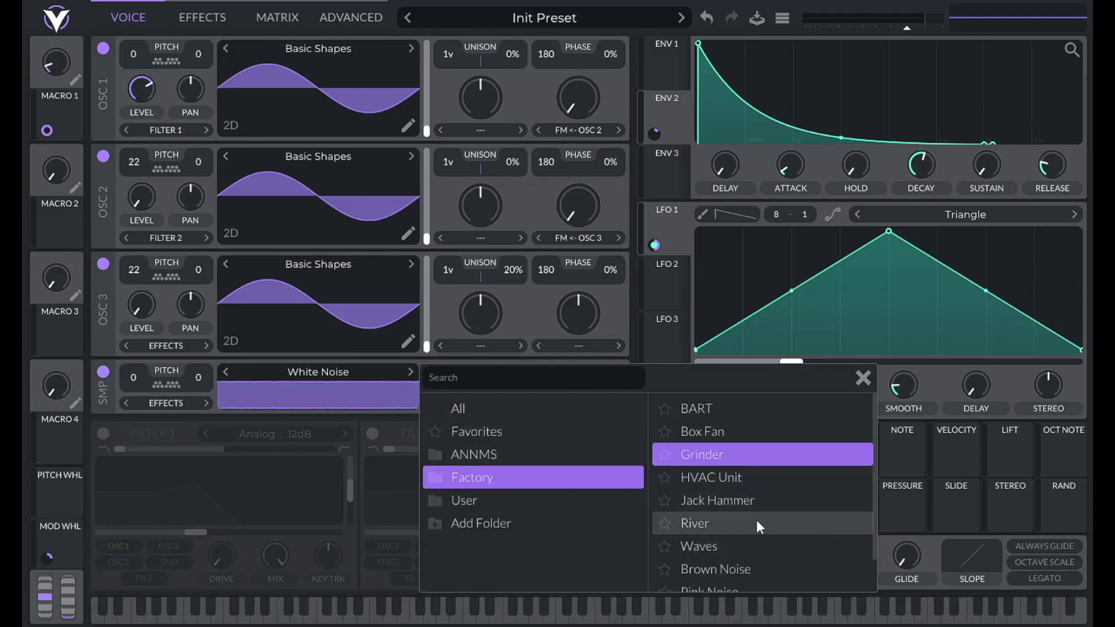
pyautogui.click(741, 450)
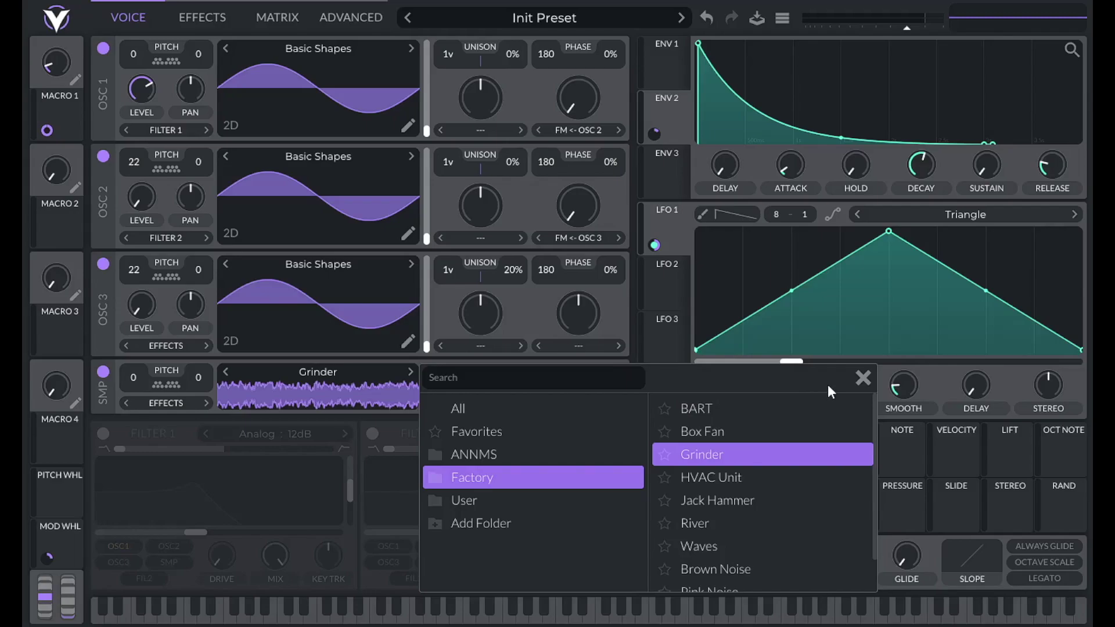
pyautogui.click(859, 384)
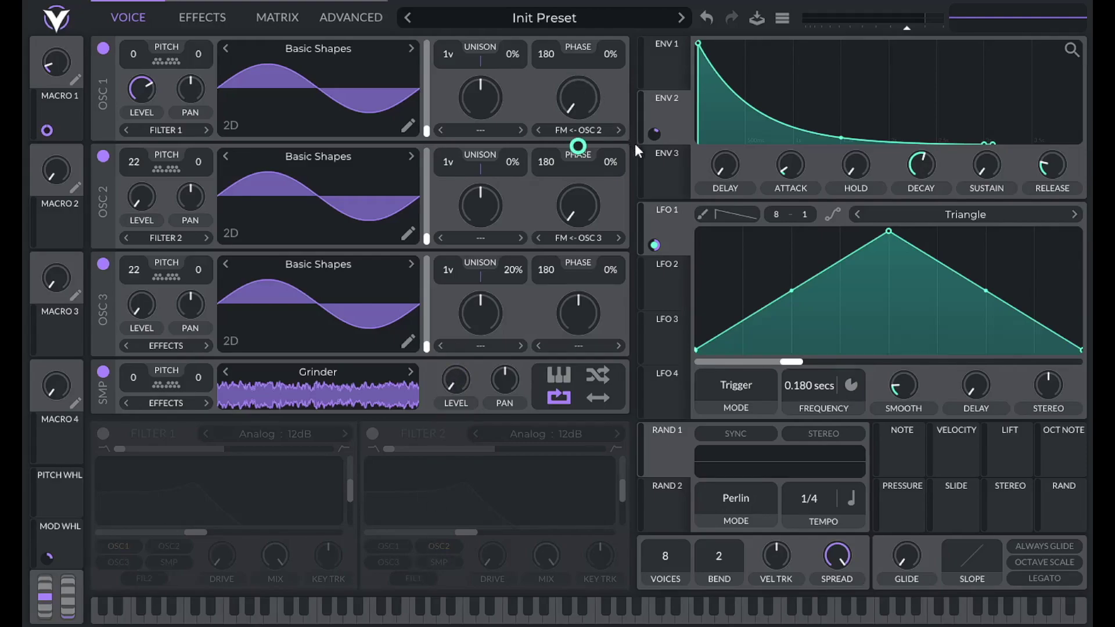
# Give envelope 3 low sustain, a 0.1 decay, and a much faster decay curve.
pyautogui.click(653, 192)
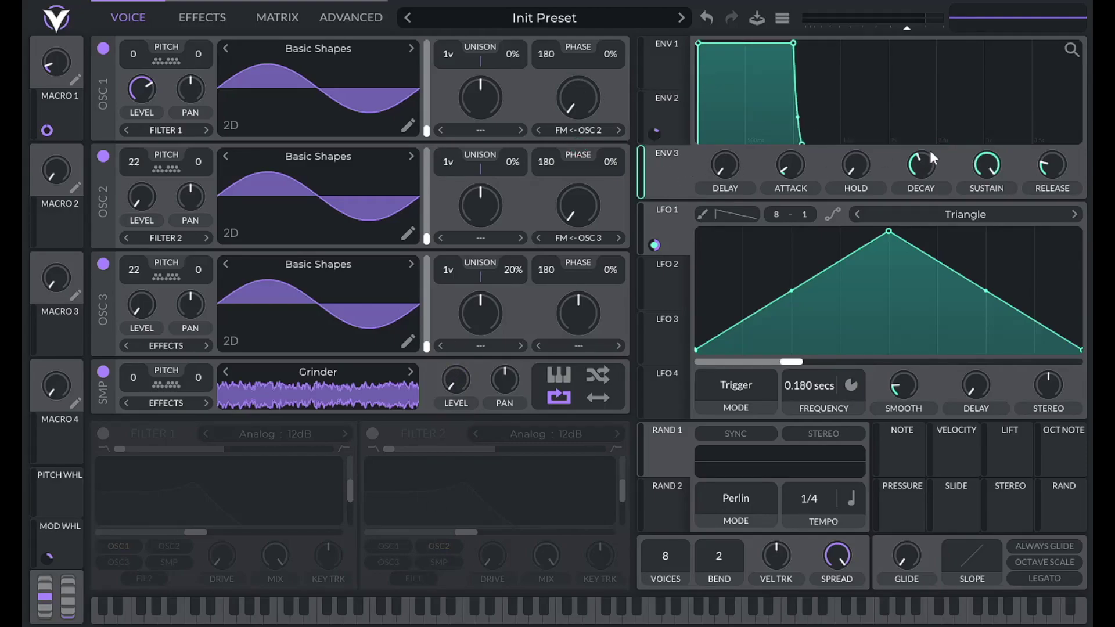
pyautogui.moveTo(987, 165); pyautogui.dragTo(939, 455)
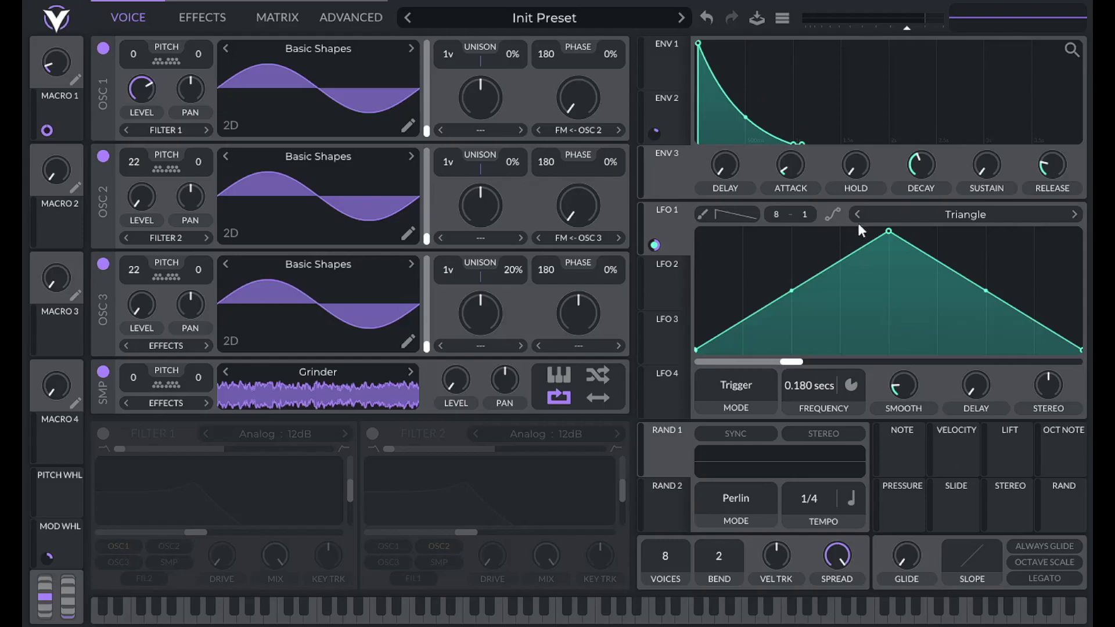
pyautogui.rightClick(933, 163)
pyautogui.click(941, 192)
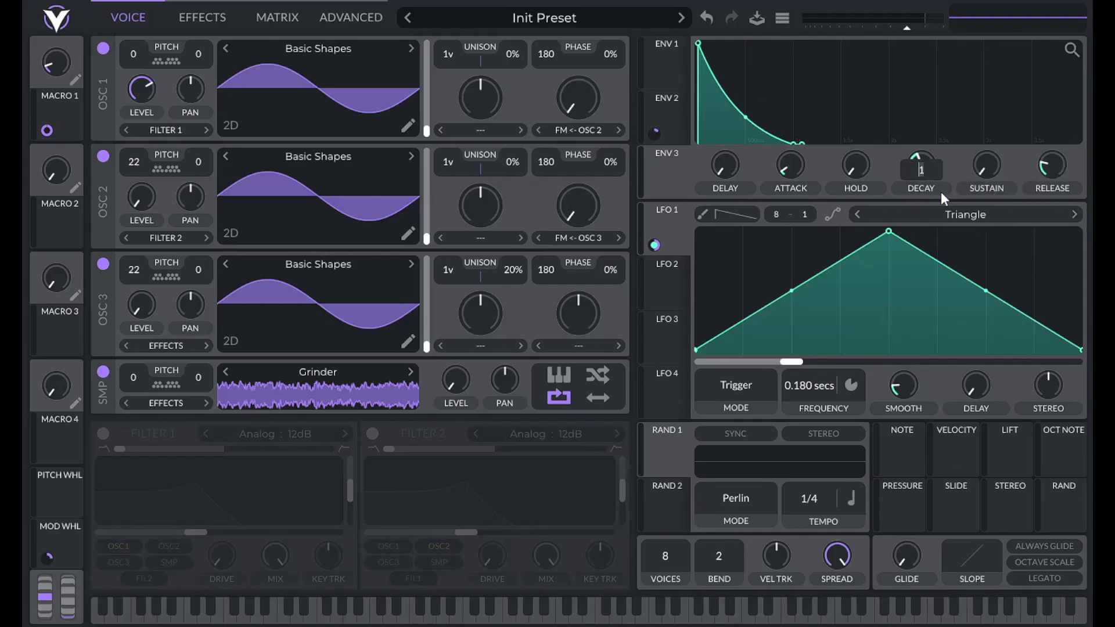
pyautogui.write('0.1')
pyautogui.press('Return')
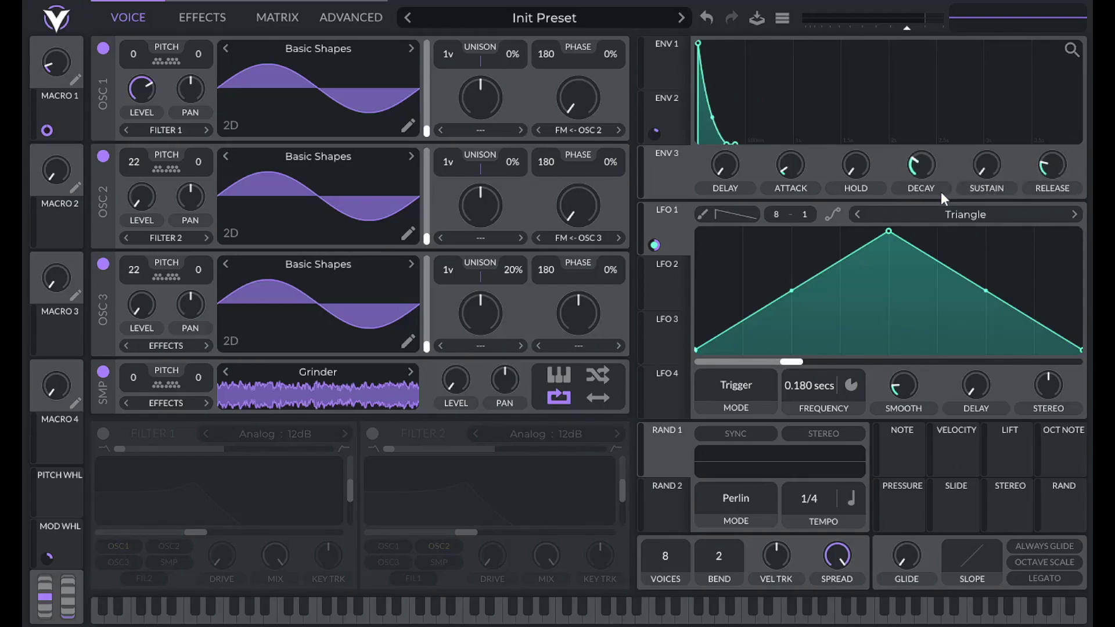
pyautogui.moveTo(713, 118); pyautogui.dragTo(674, 318)
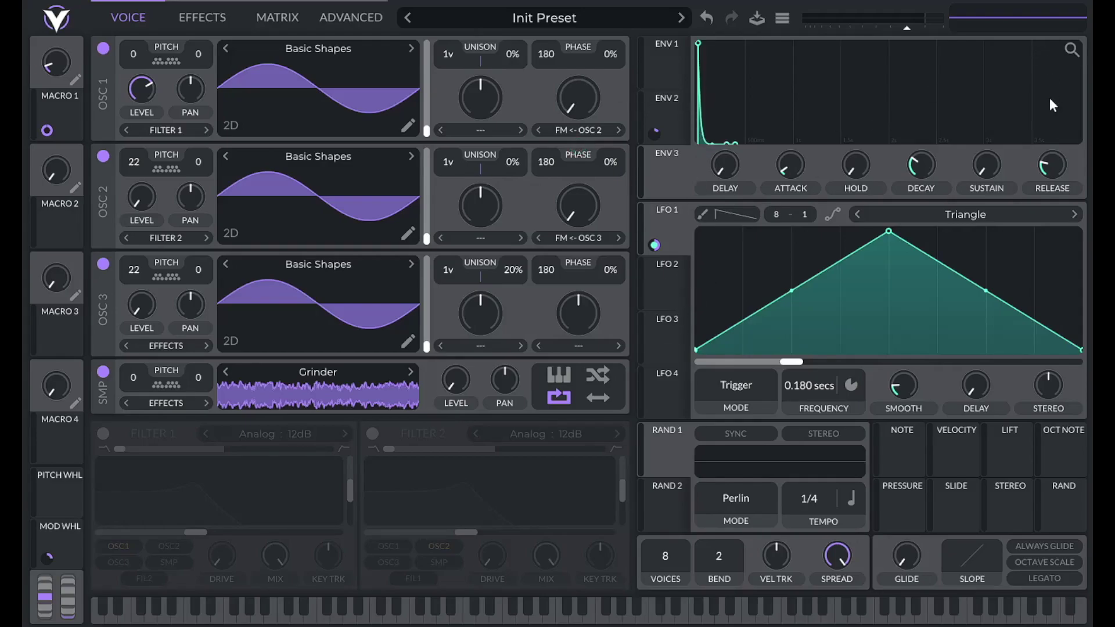
# Confirm envelope 3's release value and route envelope 3 to the sampler's level.
pyautogui.rightClick(1052, 170)
pyautogui.click(1043, 193)
pyautogui.press('Return')
pyautogui.moveTo(671, 175); pyautogui.dragTo(455, 388)
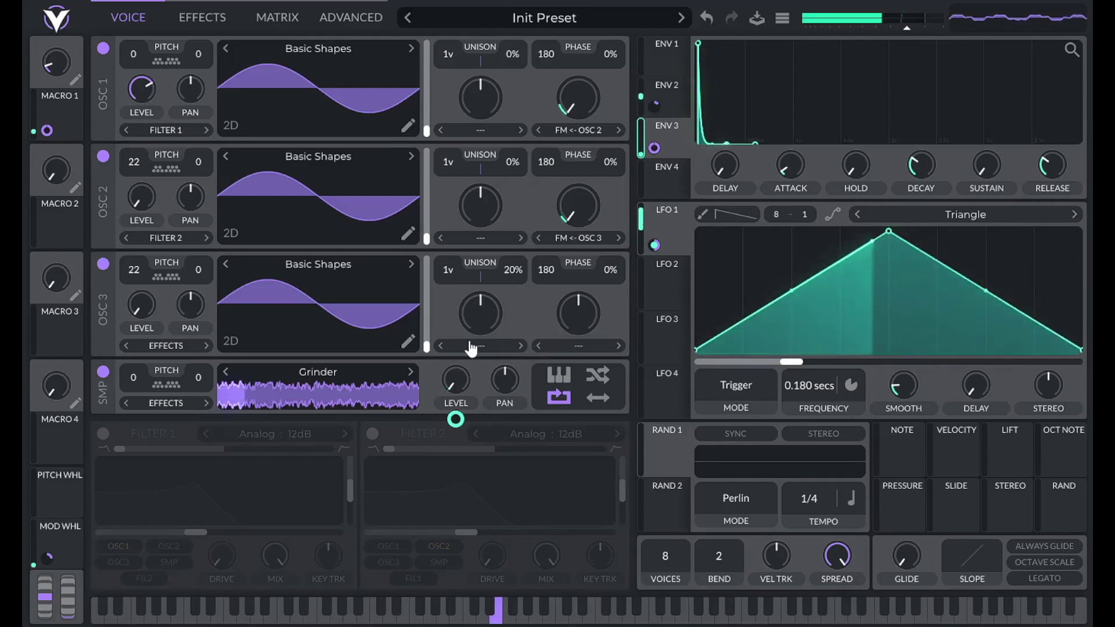
# Switch on Filter 2 and set its model to the Negative Phaser.
pyautogui.click(373, 434)
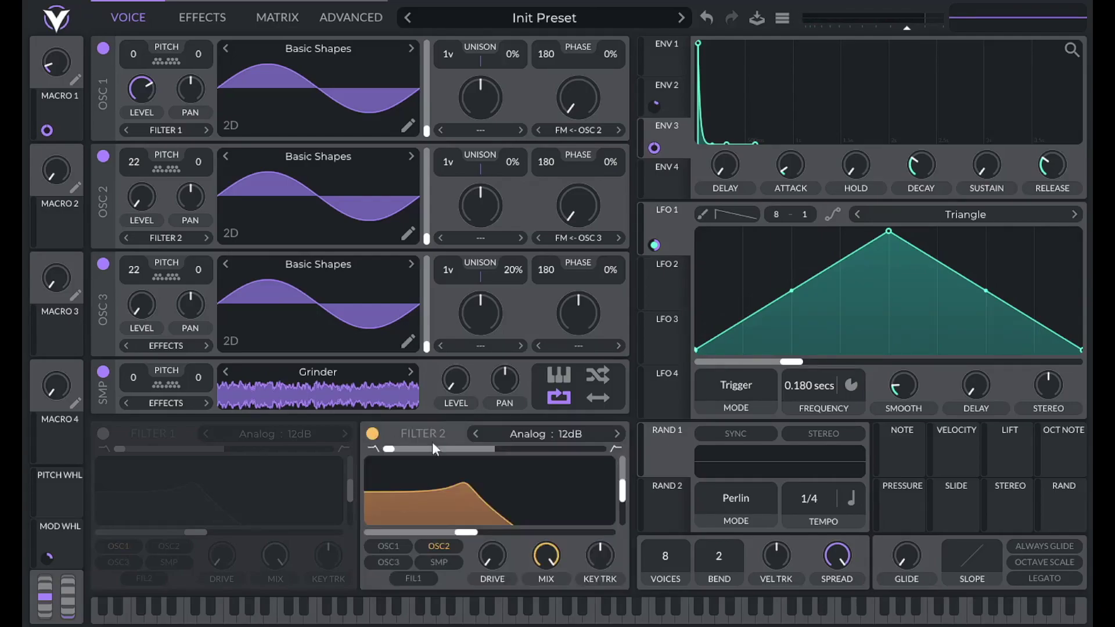
pyautogui.click(496, 431)
pyautogui.click(726, 599)
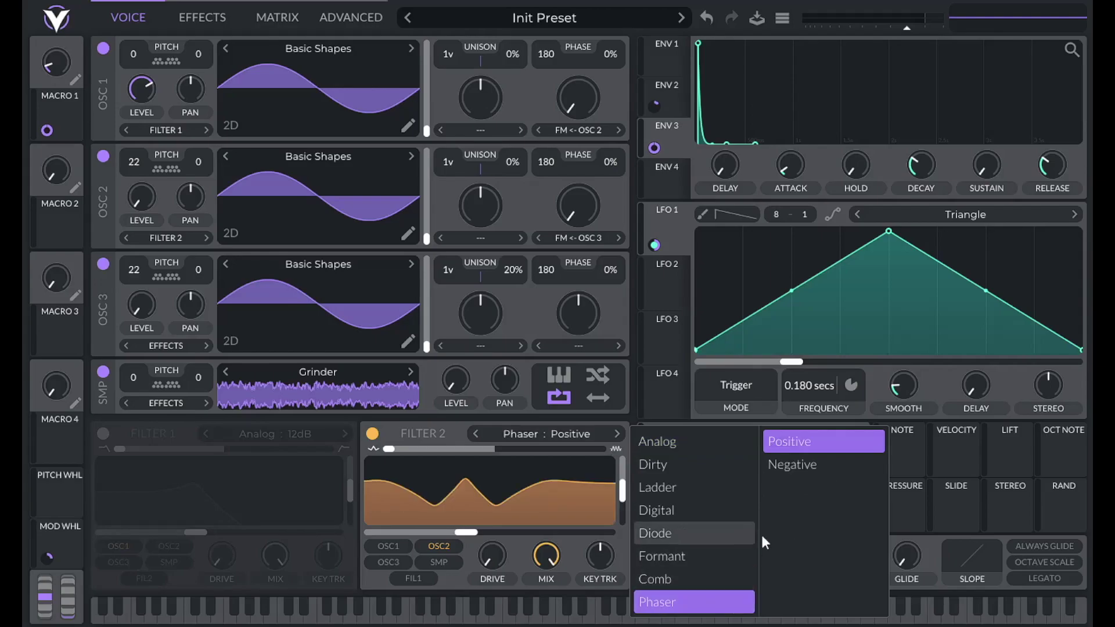
pyautogui.click(806, 463)
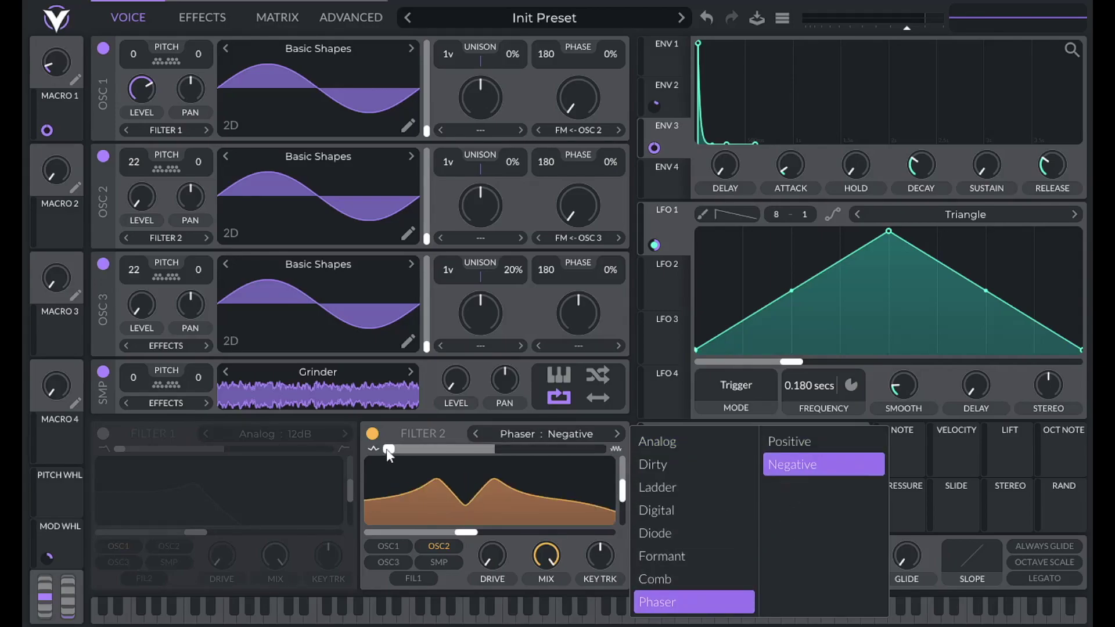
# Max Filter 2's blend and resonance, raise its cutoff, and feed it from SMP instead of OSC2.
pyautogui.moveTo(389, 449); pyautogui.dragTo(741, 440)
pyautogui.moveTo(622, 491); pyautogui.dragTo(615, 392)
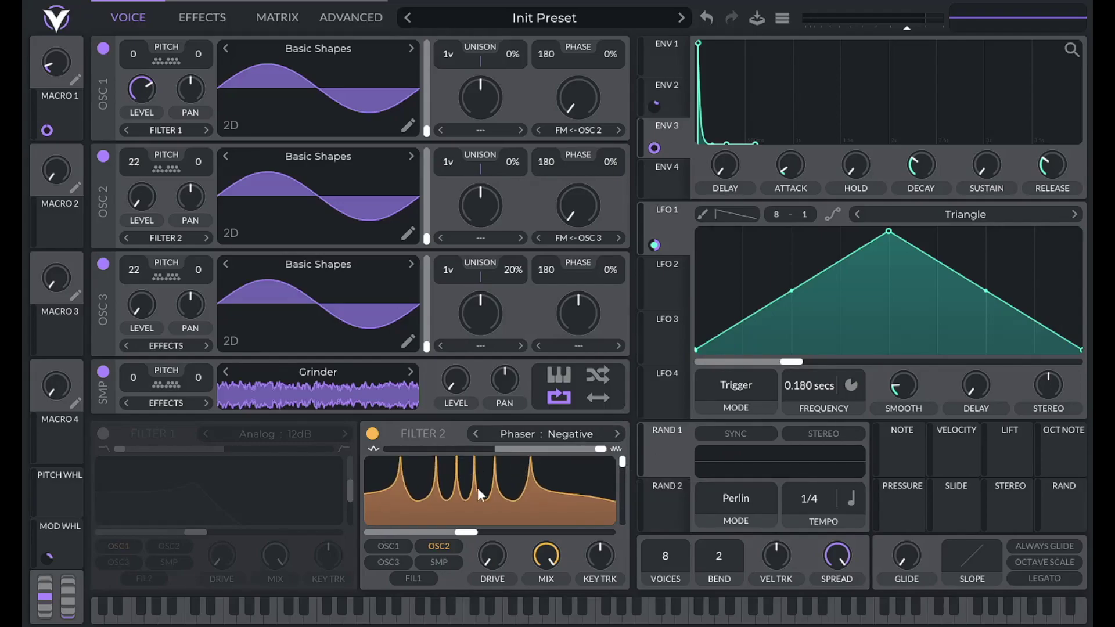
pyautogui.moveTo(467, 539); pyautogui.dragTo(549, 536)
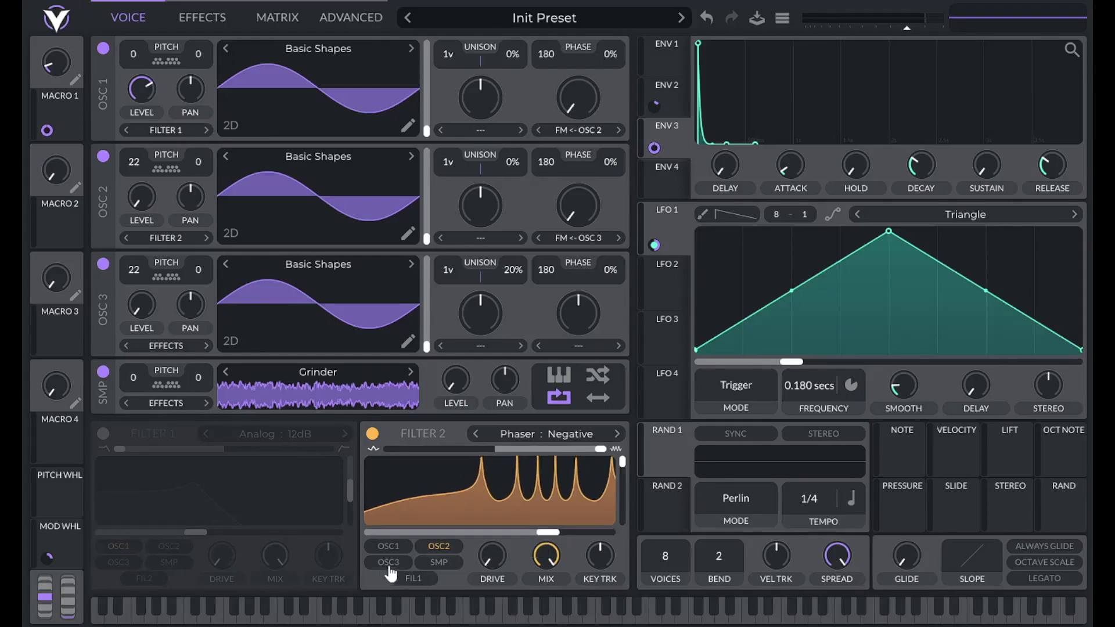
pyautogui.click(439, 565)
pyautogui.click(566, 436)
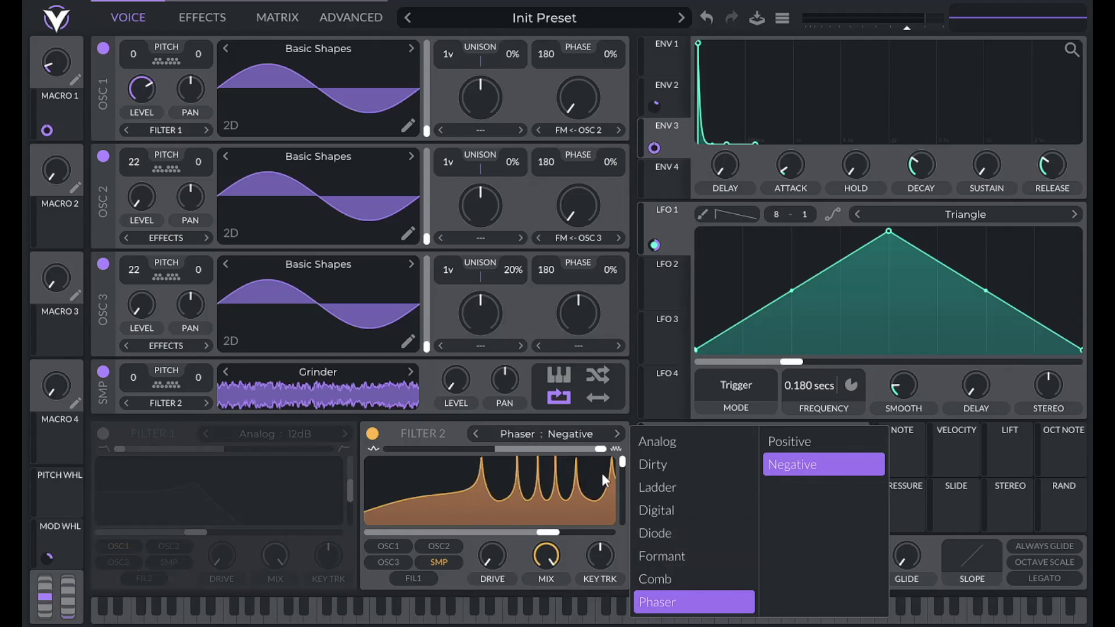
pyautogui.click(436, 434)
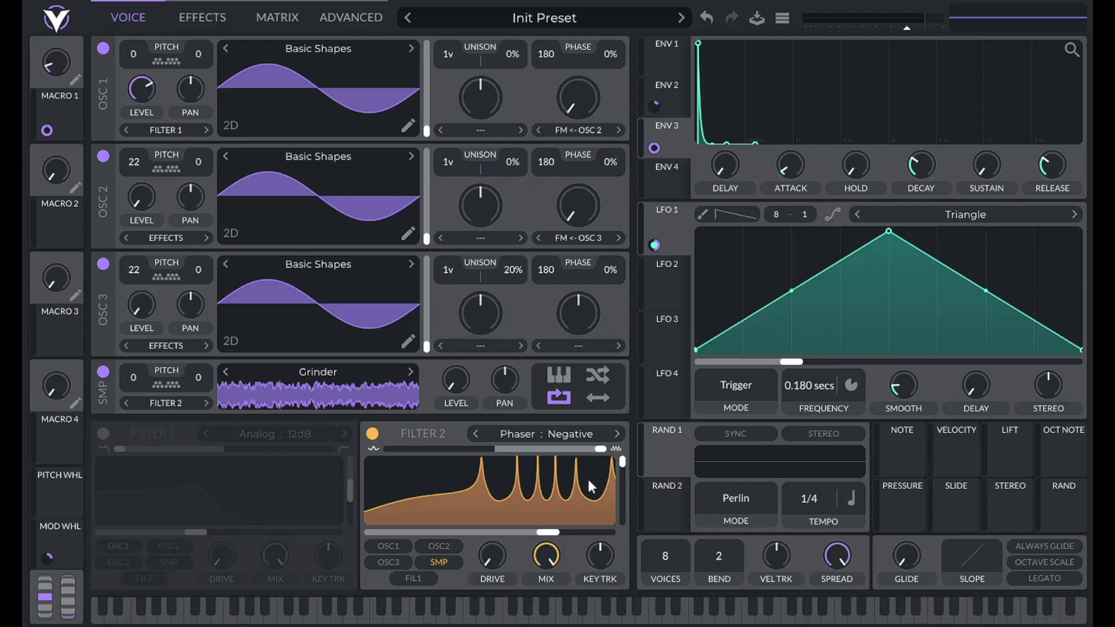
pyautogui.moveTo(581, 448)
pyautogui.click(102, 49)
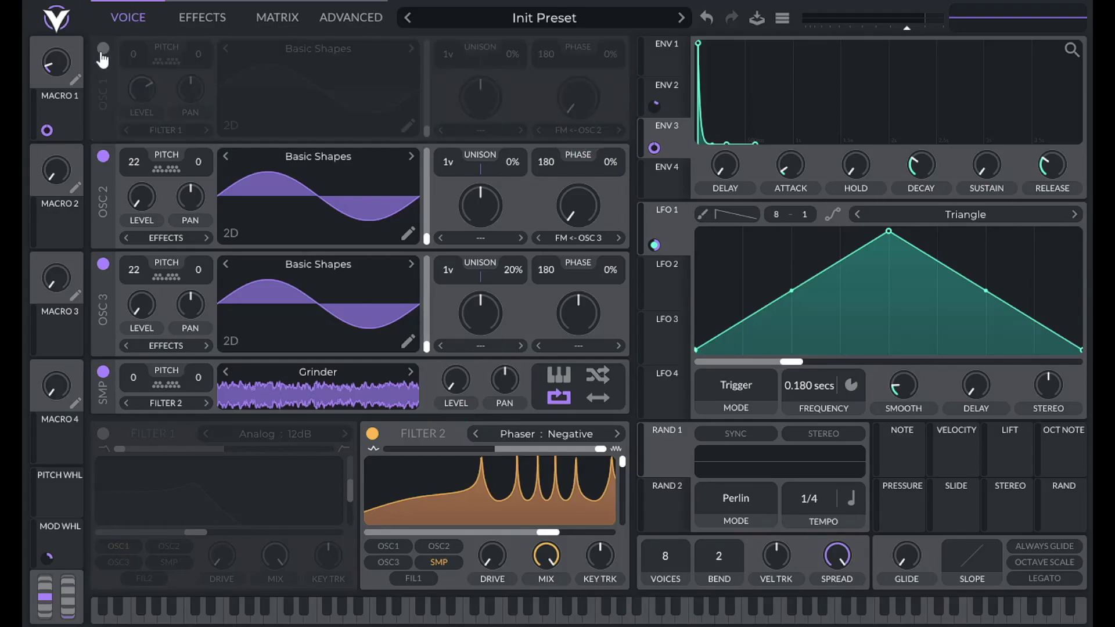
pyautogui.press('a')
pyautogui.click(103, 49)
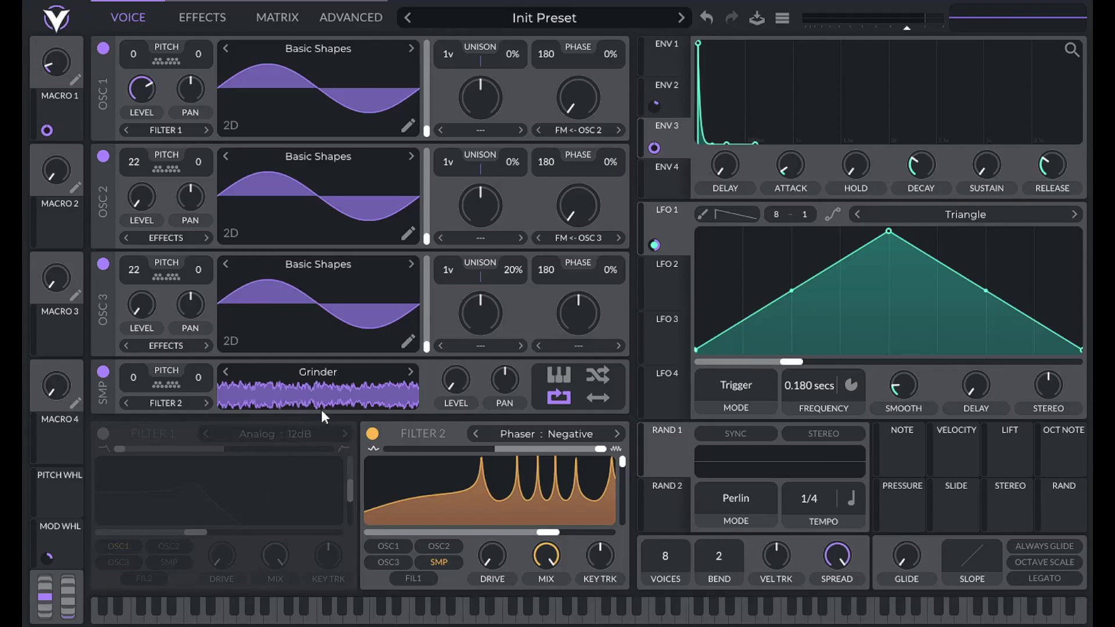
# Switch on Filter 1 and set Filter 2's cutoff to 52.
pyautogui.click(103, 435)
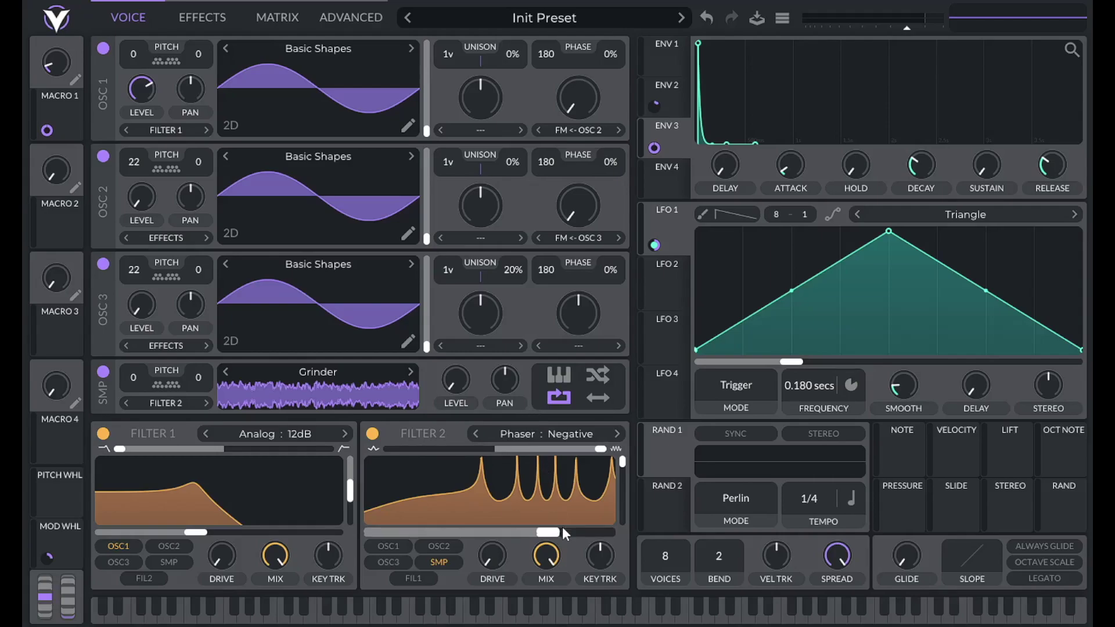
pyautogui.rightClick(550, 534)
pyautogui.click(570, 562)
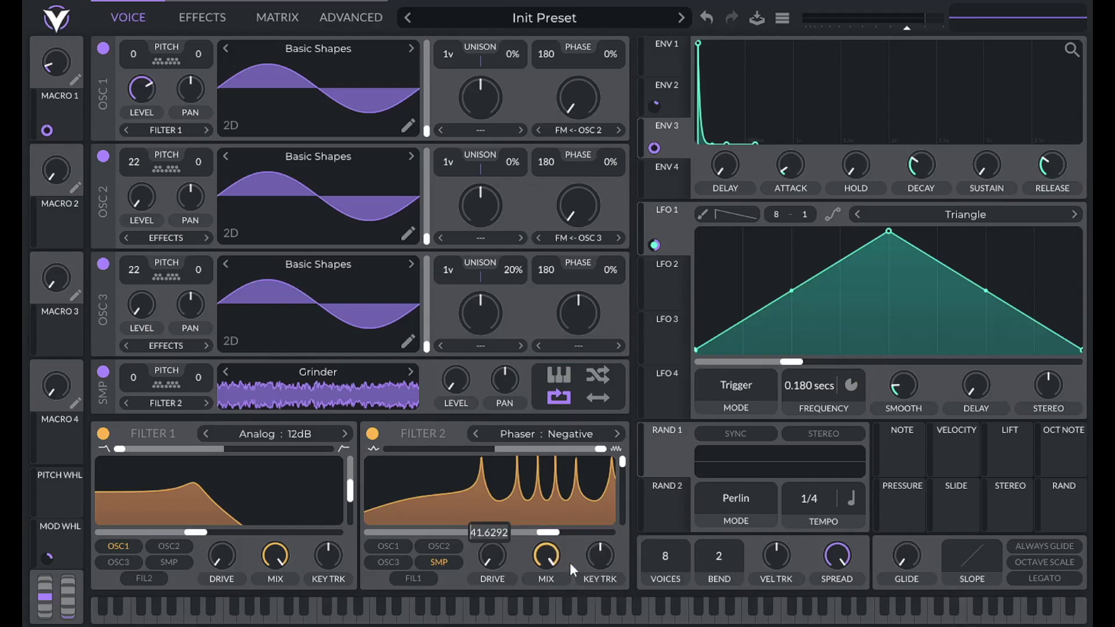
pyautogui.write('52.68')
pyautogui.press('Return')
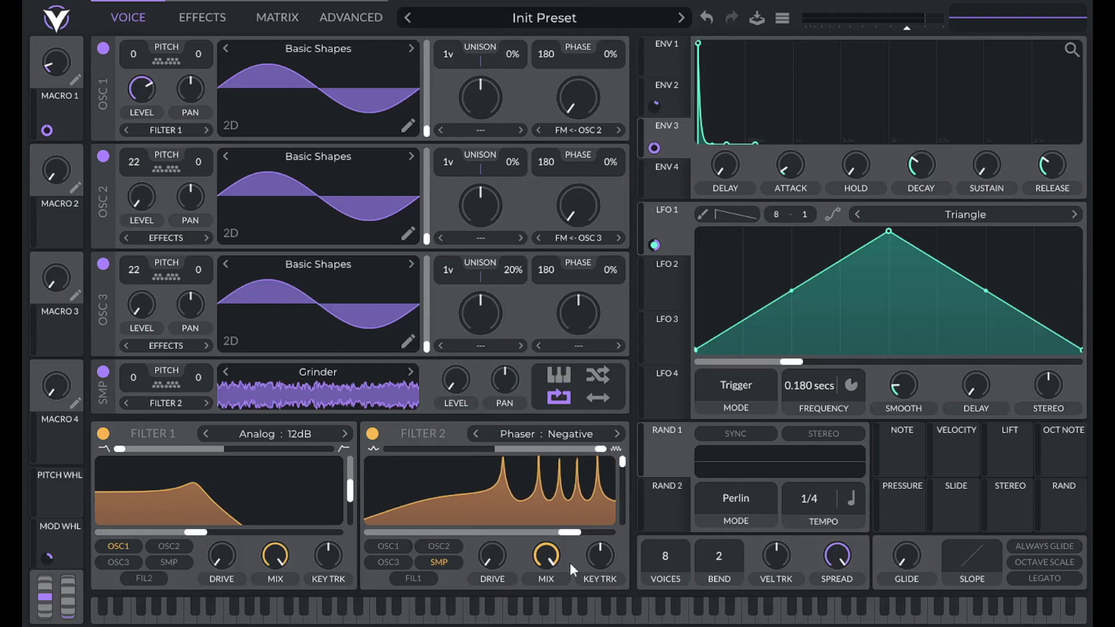
# Set Filter 2's key tracking to 60.
pyautogui.rightClick(602, 552)
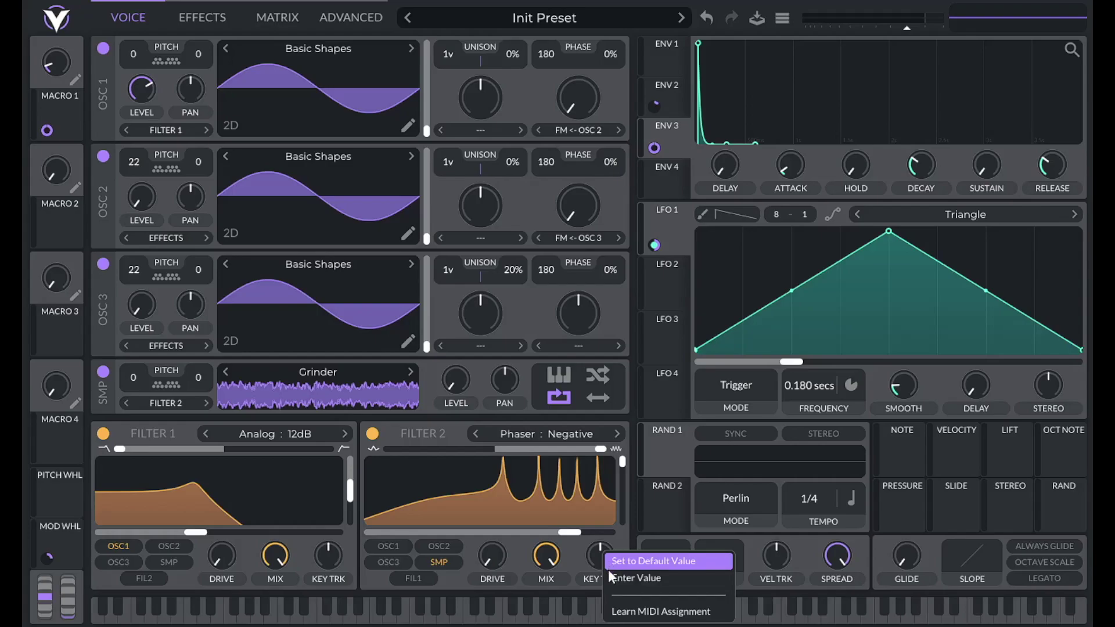
pyautogui.click(608, 569)
pyautogui.write('60')
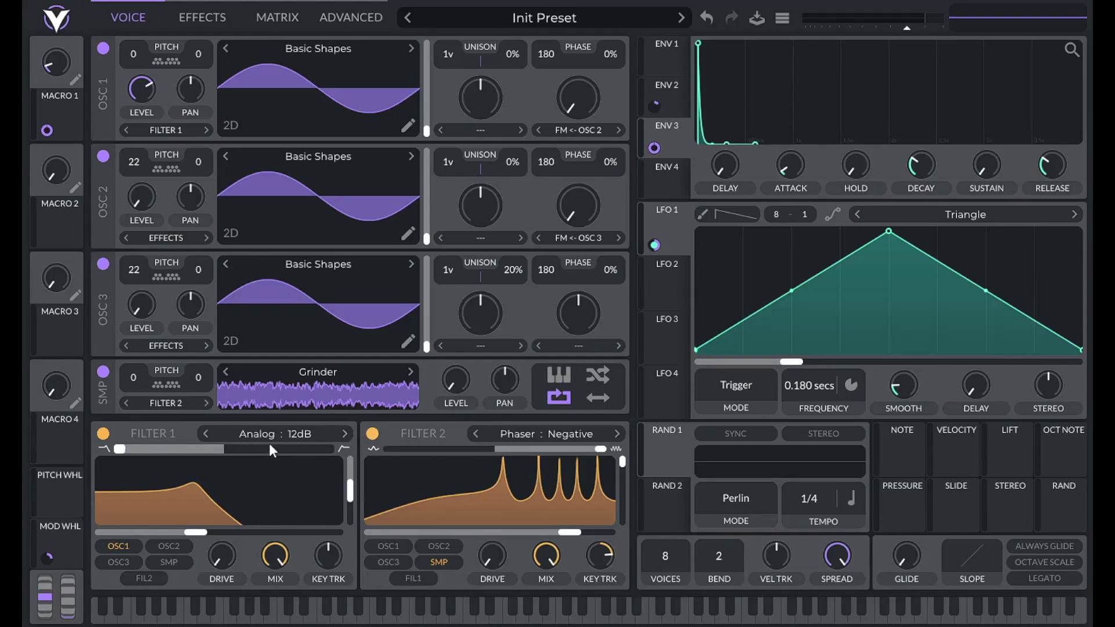
# Drop Filter 1's resonance to minimum, route it into Filter 2, lower its cutoff, and assign Macro 2 to that cutoff.
pyautogui.moveTo(342, 492); pyautogui.dragTo(338, 554)
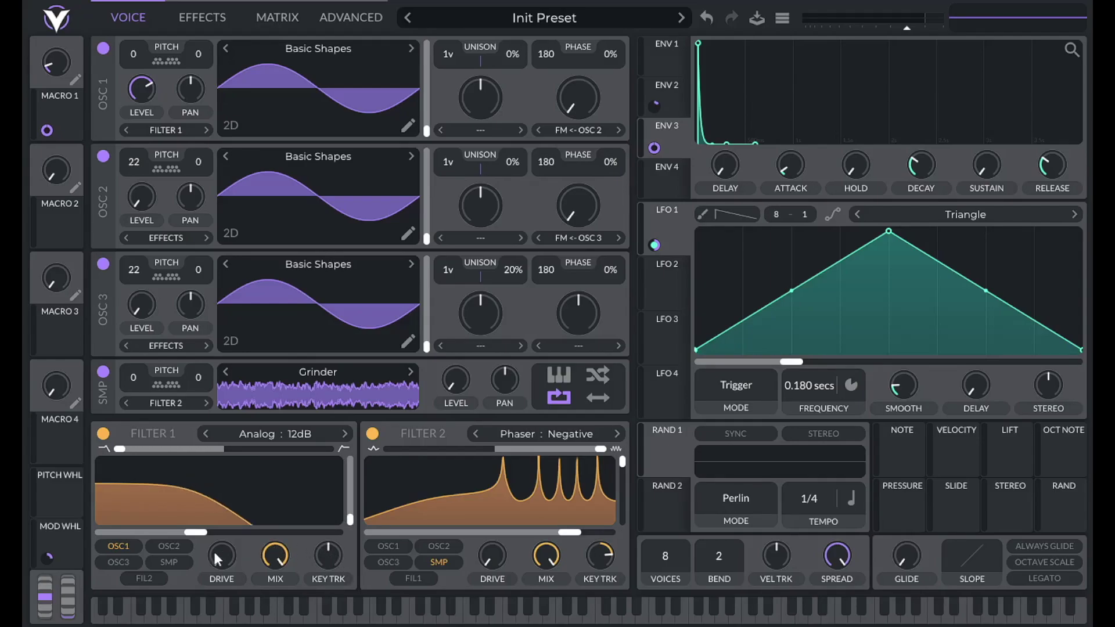
pyautogui.click(143, 579)
pyautogui.moveTo(198, 532); pyautogui.dragTo(101, 534)
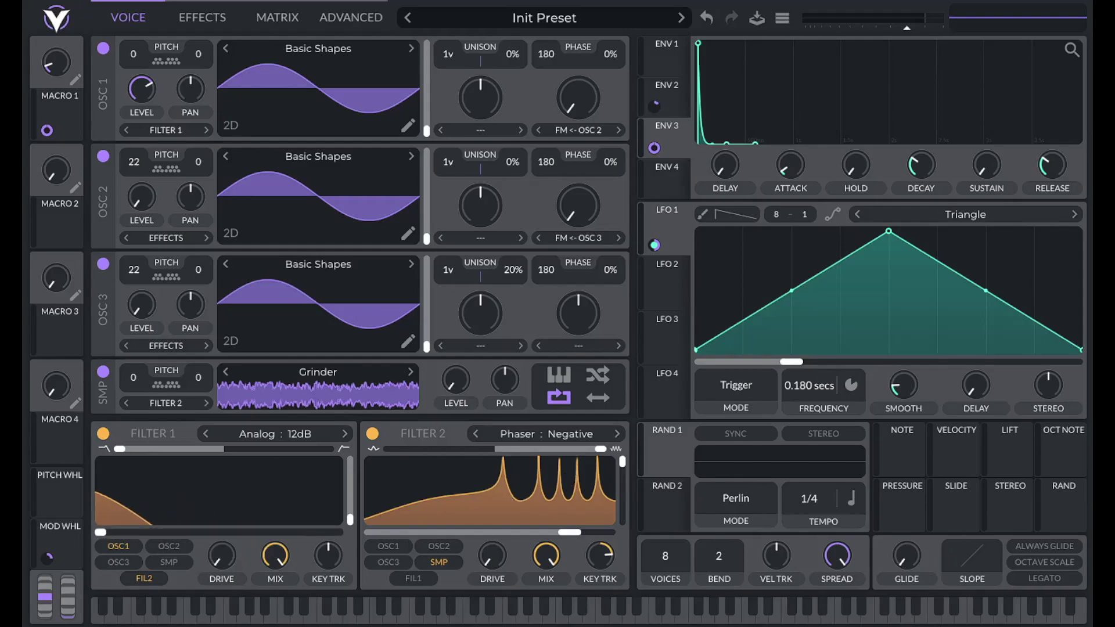
pyautogui.moveTo(53, 230); pyautogui.dragTo(218, 514)
# Set Macro 2's value to 0.5 and bring up envelope 1.
pyautogui.rightClick(65, 171)
pyautogui.click(85, 194)
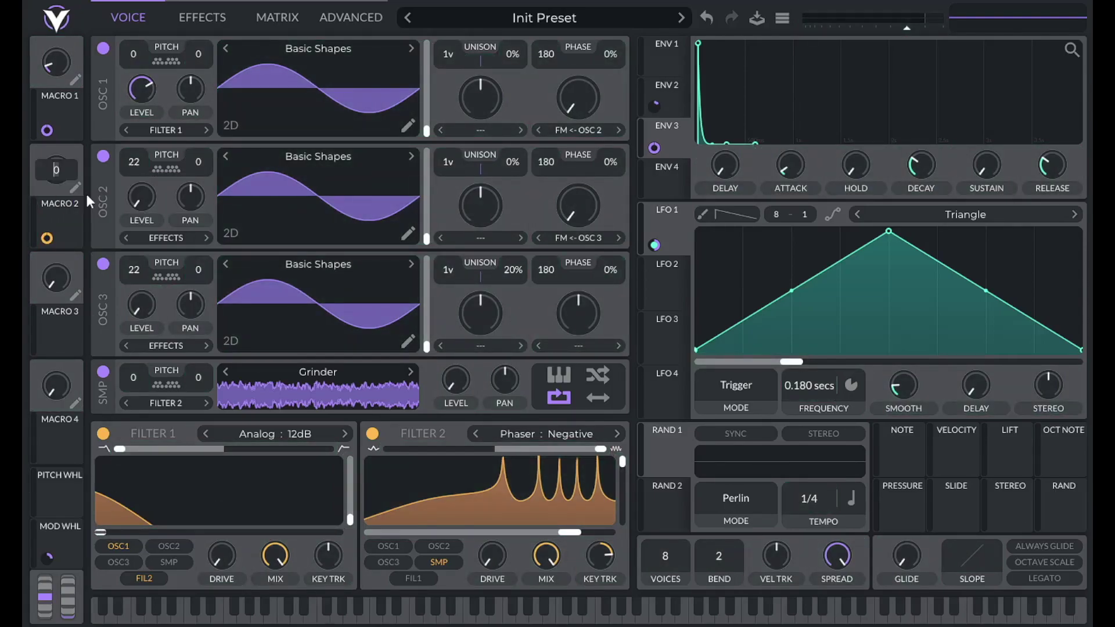
pyautogui.write('.5')
pyautogui.press('Return')
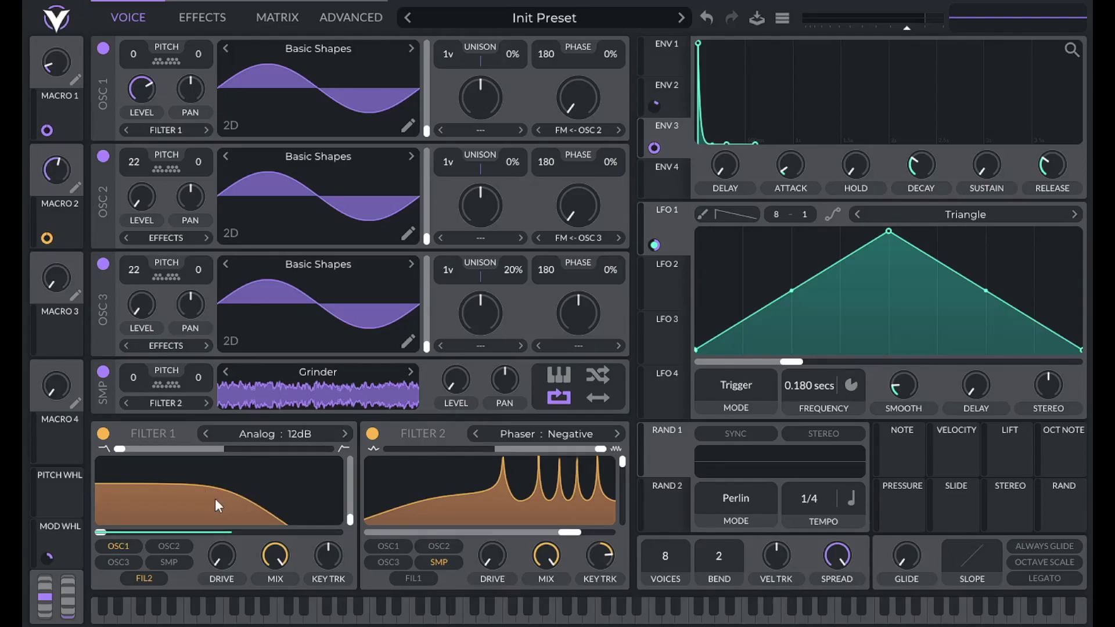
pyautogui.click(655, 58)
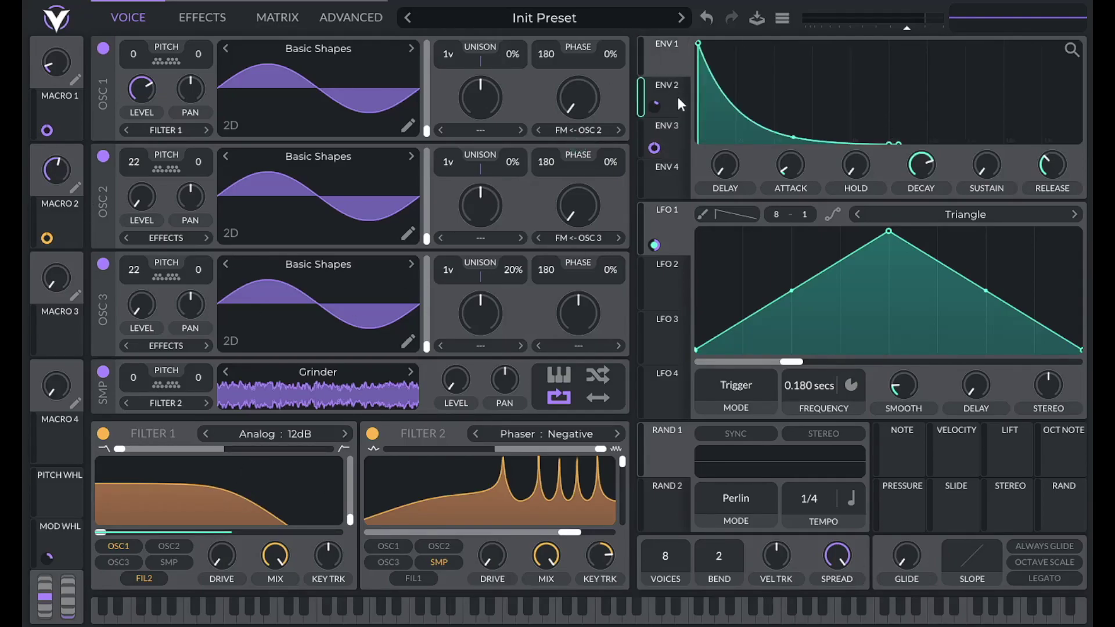
# Route envelope 2 to Filter 1's cutoff with a modulation amount of 38.
pyautogui.click(646, 91)
pyautogui.moveTo(655, 107); pyautogui.dragTo(102, 533)
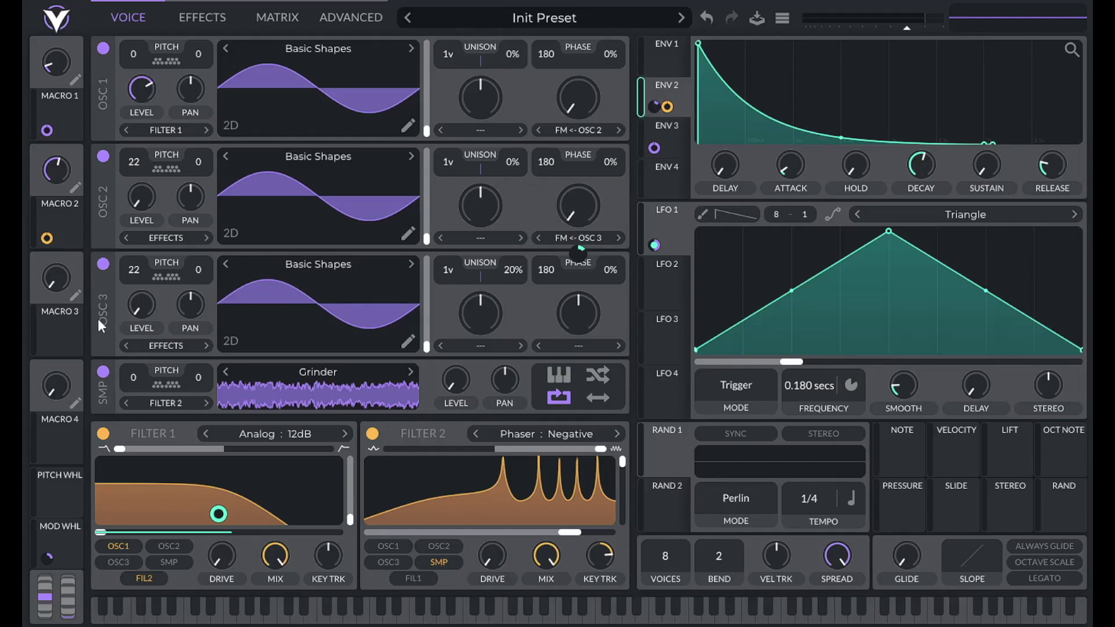
pyautogui.rightClick(664, 107)
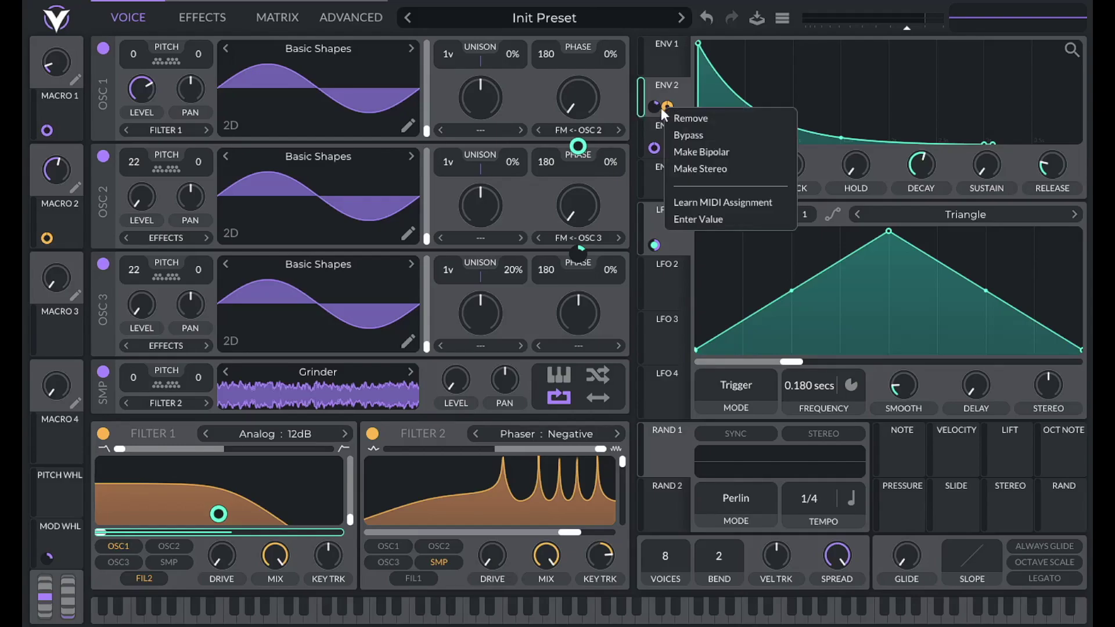
pyautogui.click(699, 219)
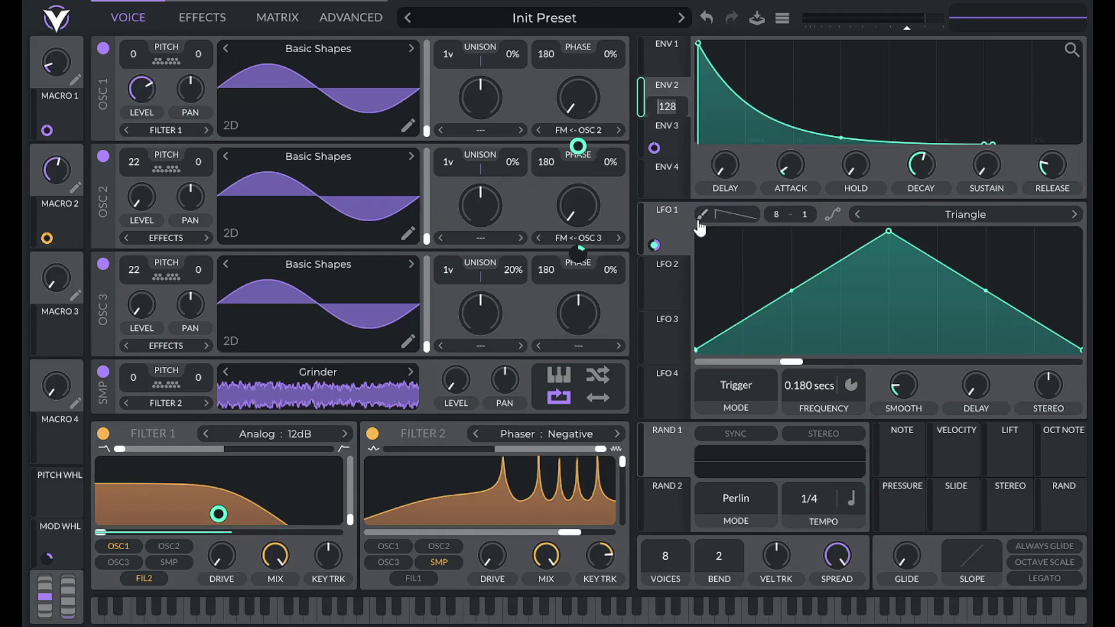
pyautogui.write('38')
pyautogui.press('Return')
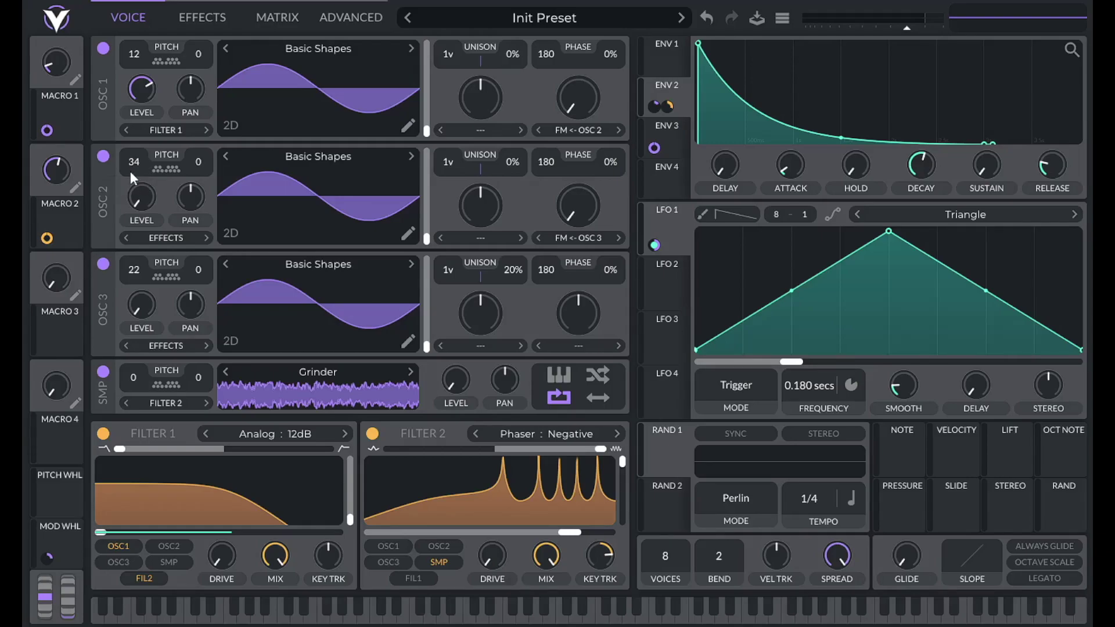
# Set oscillator 3's pitch to 34 and raise the Advanced page's voice transpose to 12.
pyautogui.doubleClick(134, 274)
pyautogui.write('34d')
pyautogui.click(345, 23)
pyautogui.moveTo(187, 565); pyautogui.dragTo(189, 551)
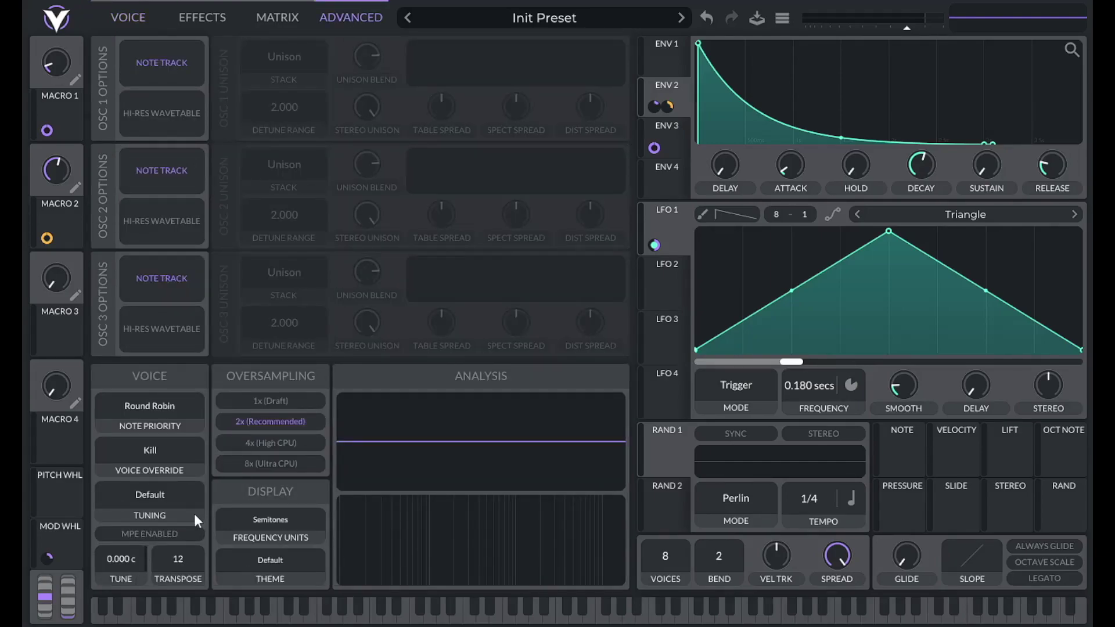
pyautogui.click(127, 20)
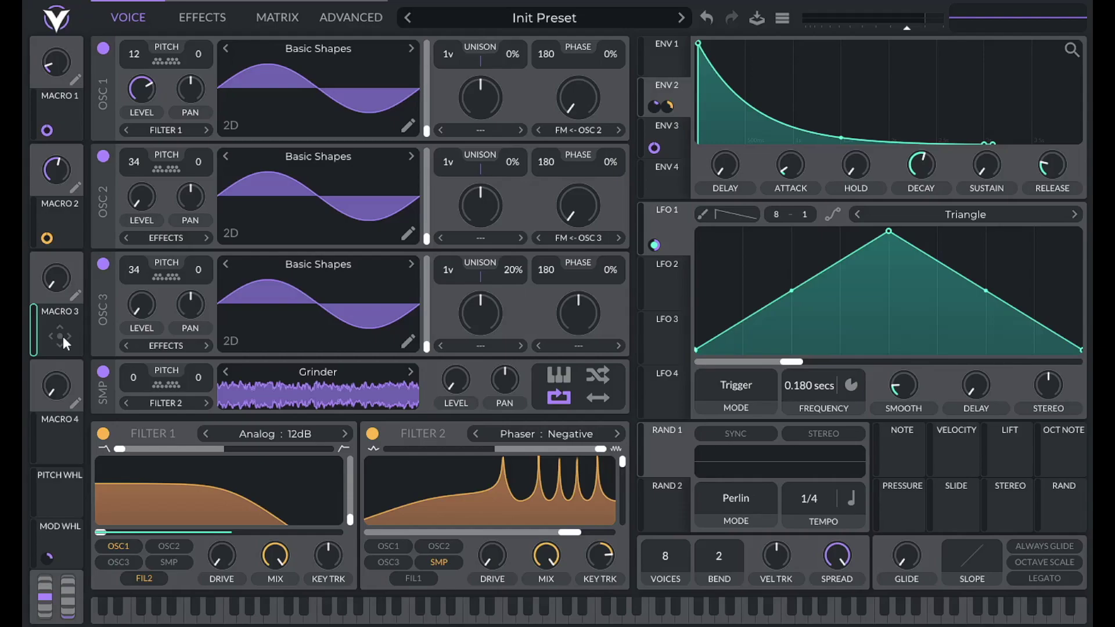
# Assign Macro 3 to the decay of envelopes 2 and 1 and confirm both modulation amounts.
pyautogui.moveTo(65, 339); pyautogui.dragTo(921, 167)
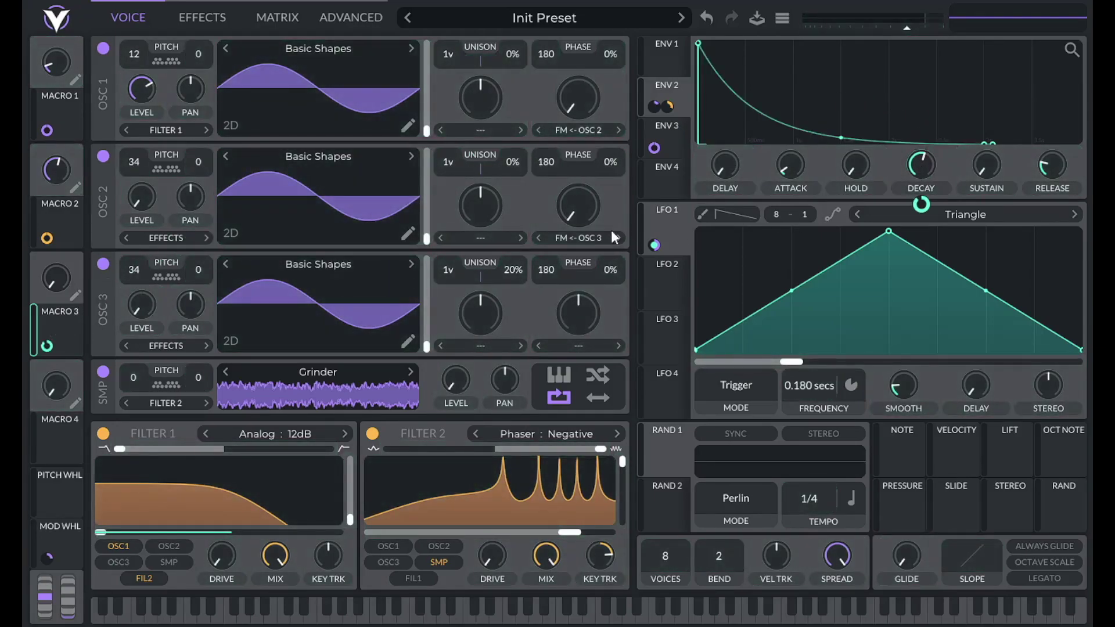
pyautogui.click(660, 57)
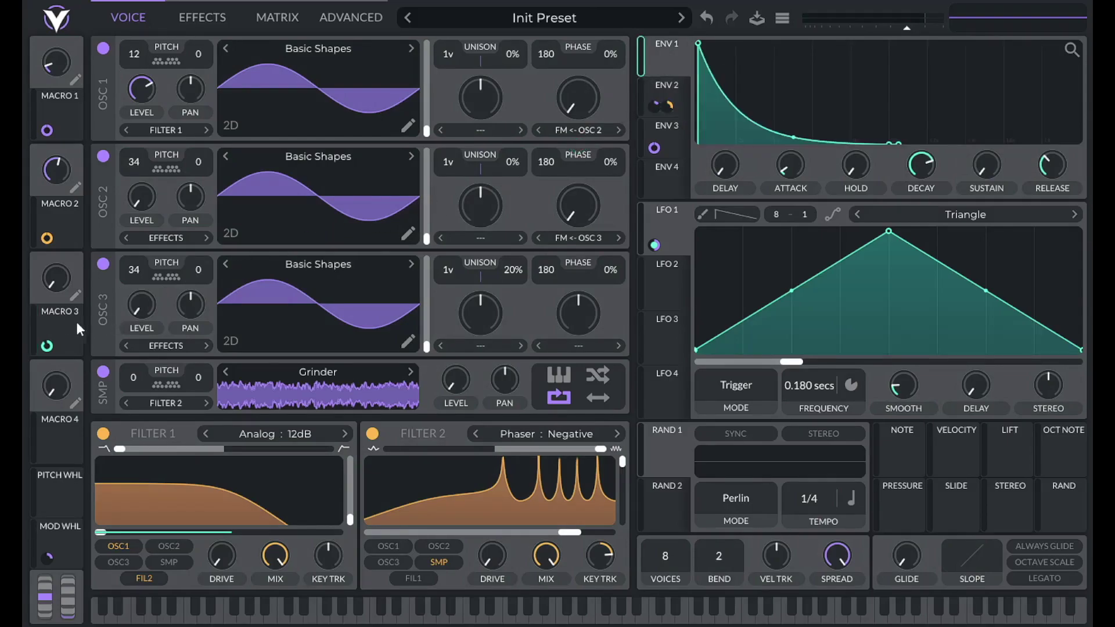
pyautogui.moveTo(47, 346); pyautogui.dragTo(921, 166)
pyautogui.rightClick(47, 346)
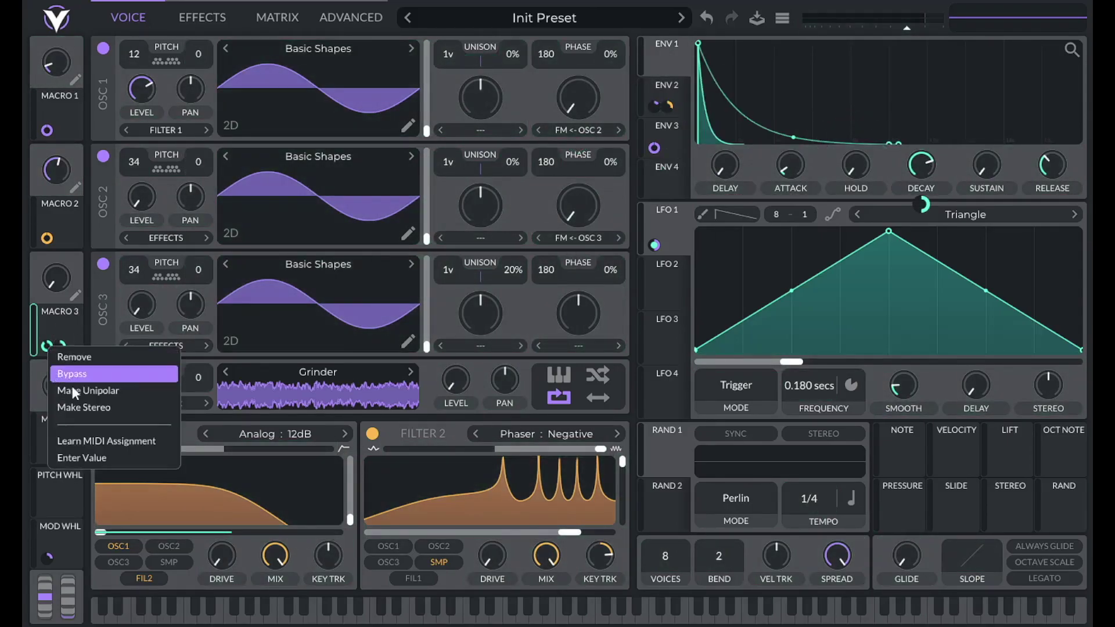
pyautogui.click(78, 455)
pyautogui.press('Return')
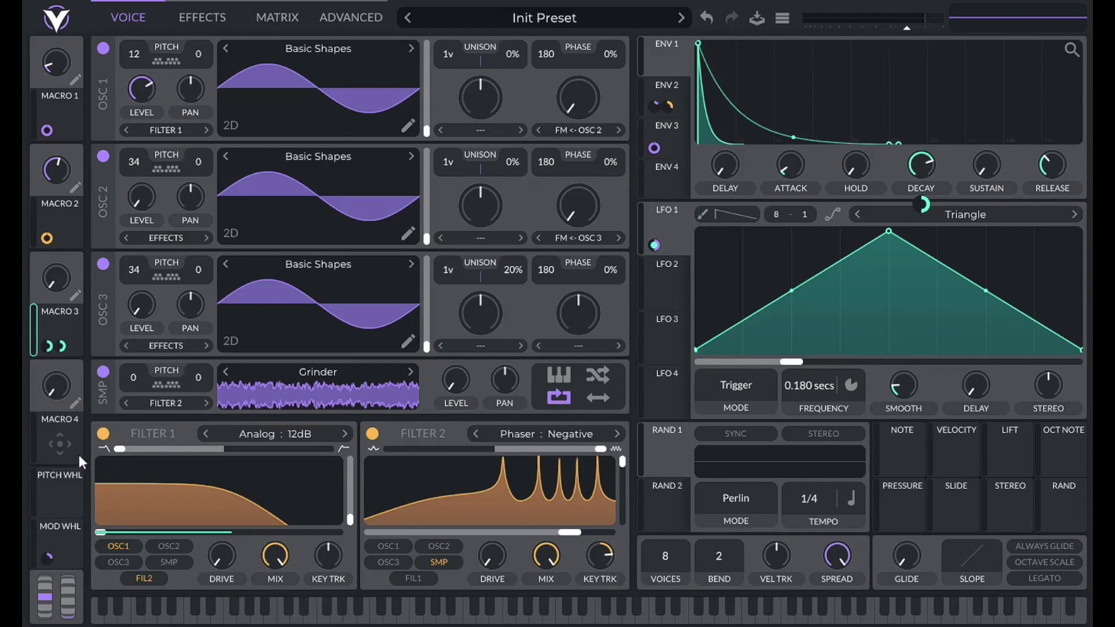
pyautogui.doubleClick(62, 346)
pyautogui.press('Return')
# Audition a note, turn Macro 3 up near its maximum, and go to the Effects page.
pyautogui.press('d')
pyautogui.press('d')
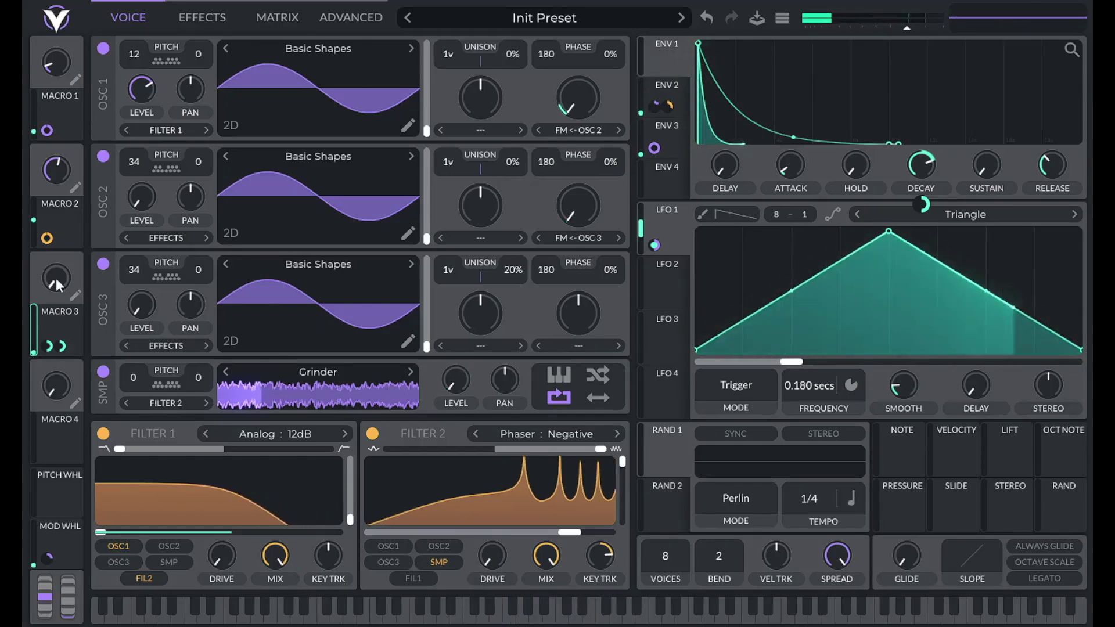
pyautogui.moveTo(55, 277); pyautogui.dragTo(47, 278)
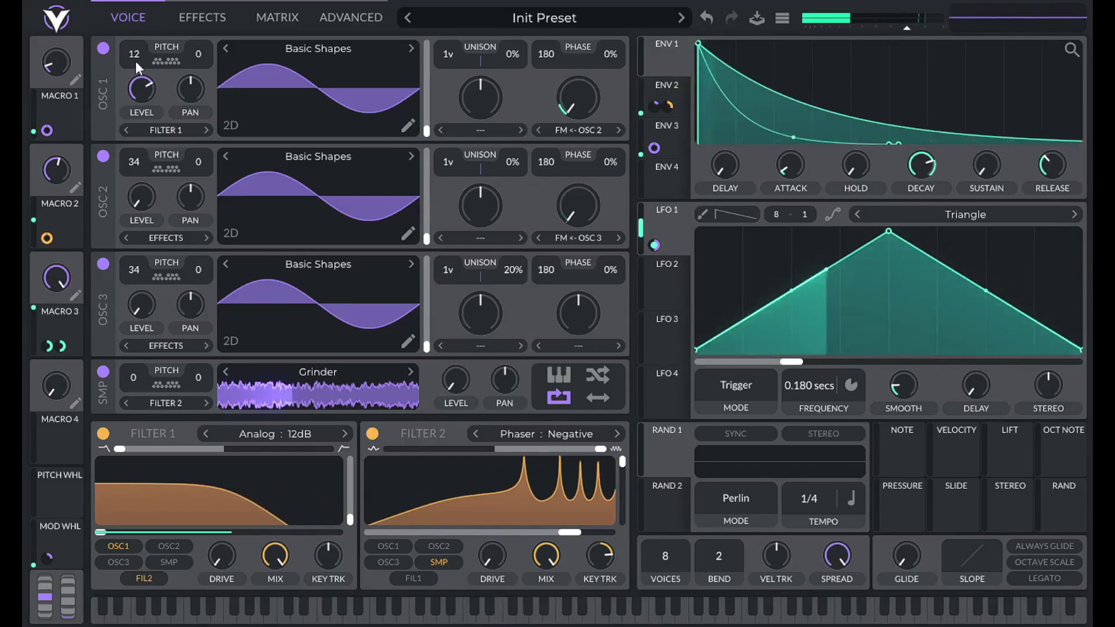
pyautogui.rightClick(60, 286)
pyautogui.click(71, 311)
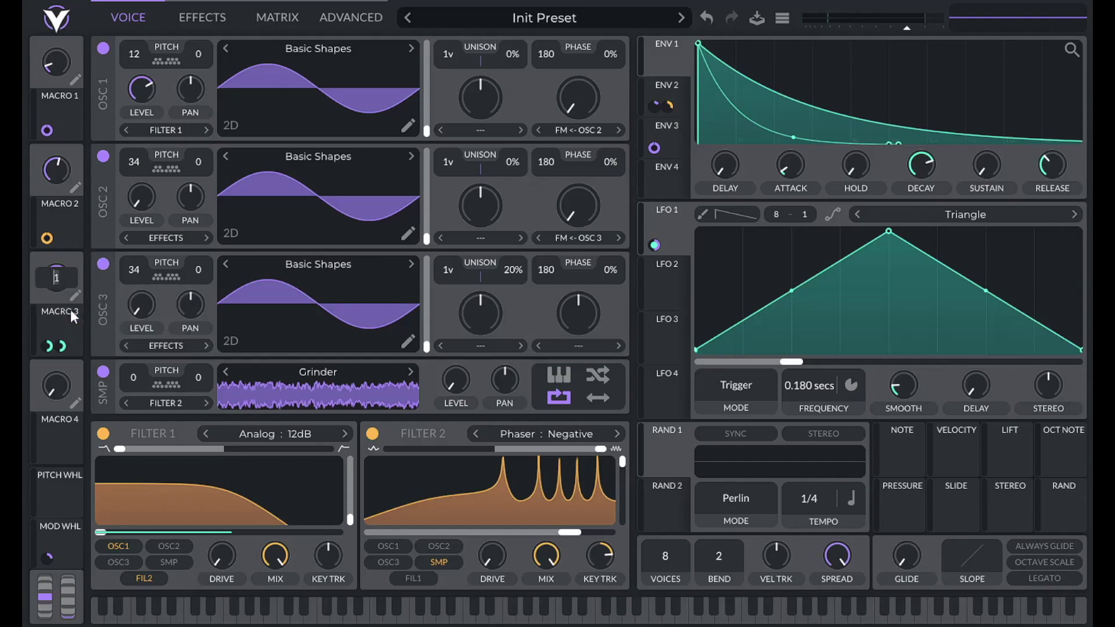
pyautogui.press('Return')
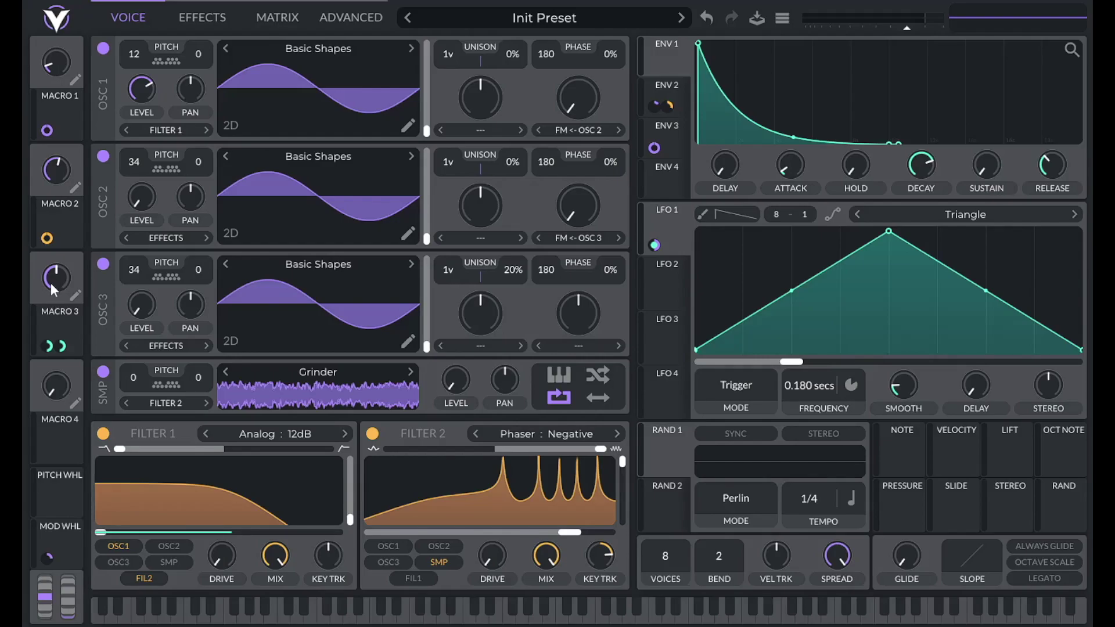
pyautogui.click(188, 16)
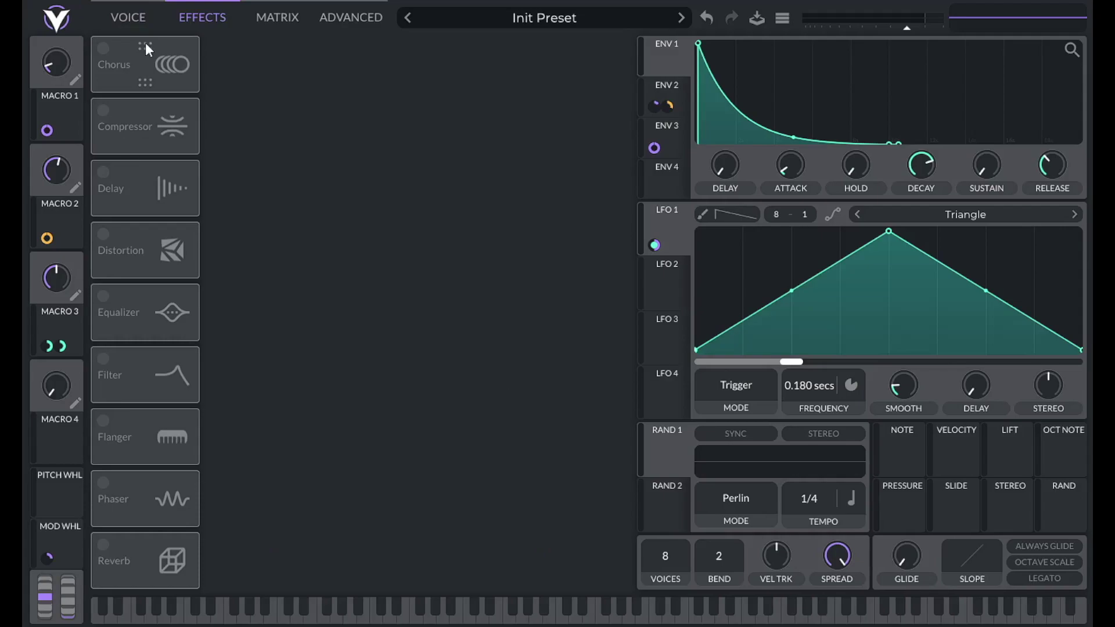
# Enable the Equalizer and make its high band a low-pass with cutoff 120.
pyautogui.click(105, 298)
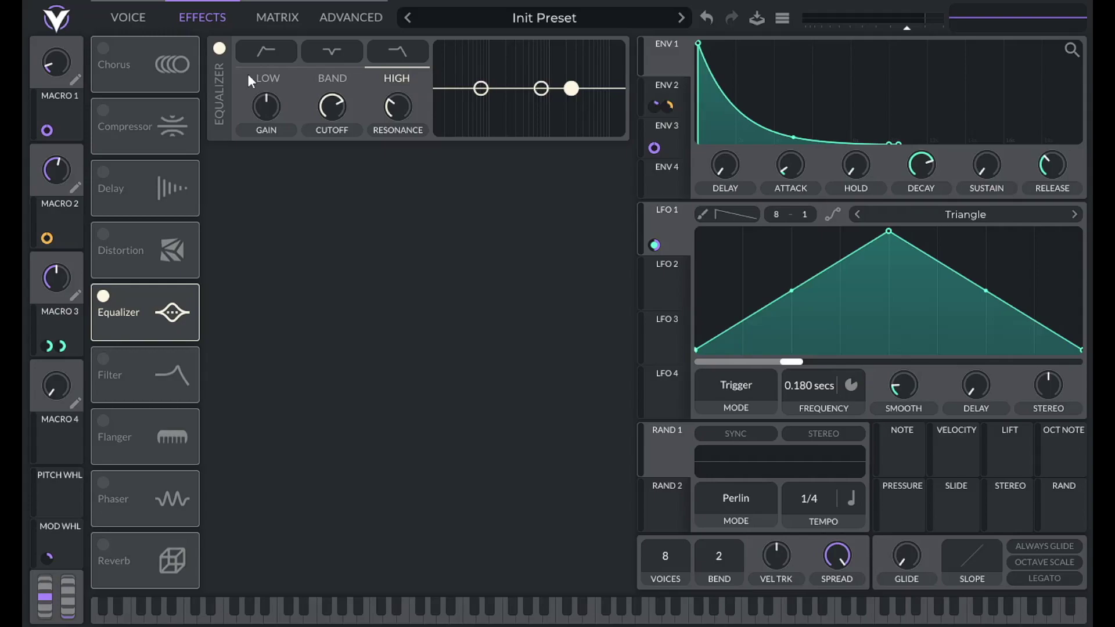
pyautogui.click(403, 56)
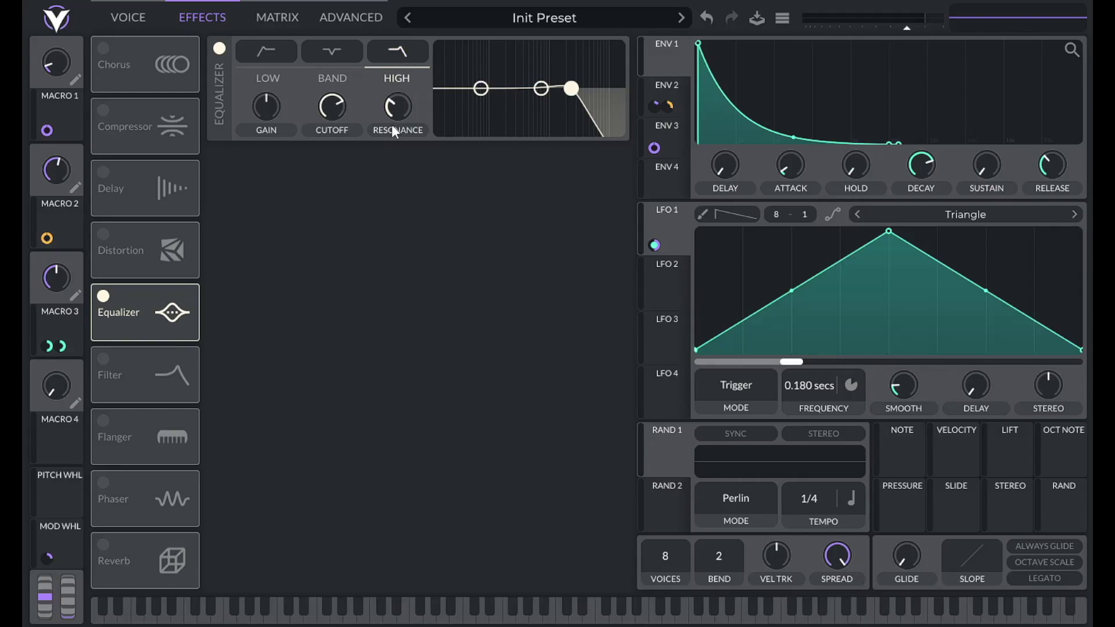
pyautogui.rightClick(396, 106)
pyautogui.click(409, 132)
pyautogui.press('Return')
pyautogui.write('1')
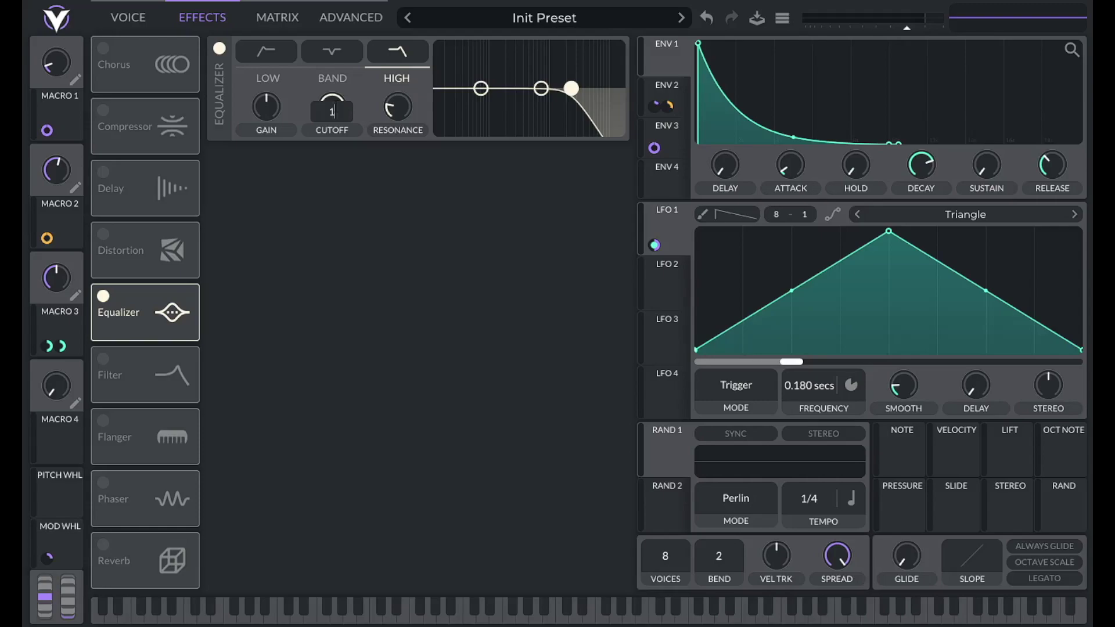
pyautogui.write('20')
pyautogui.press('Return')
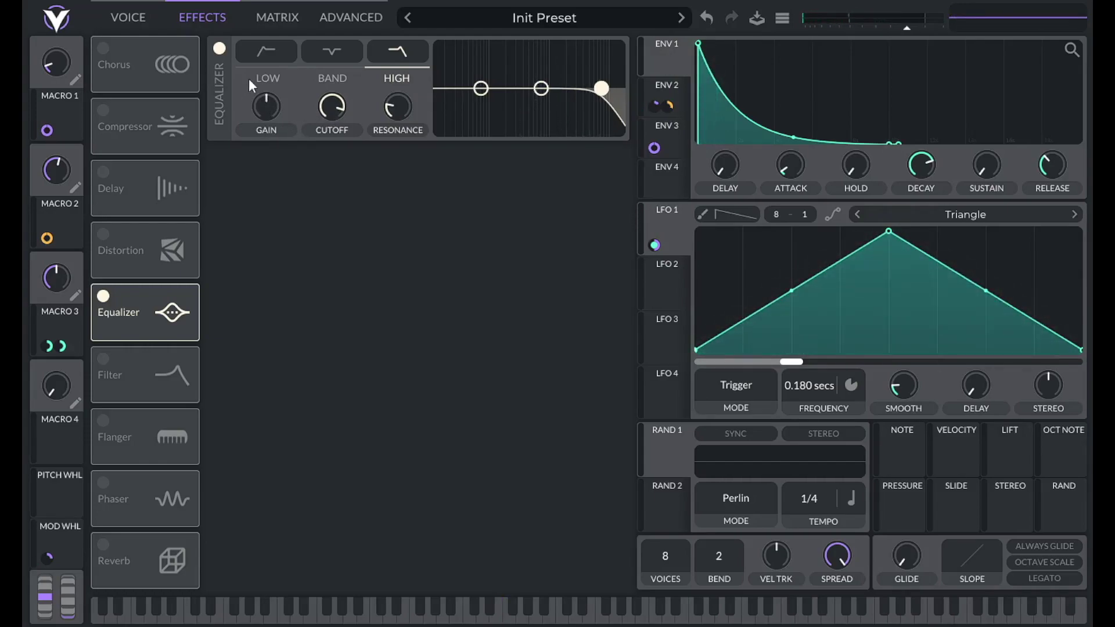
# Remove the low band's resonance peak and set its cutoff to 20.
pyautogui.click(266, 56)
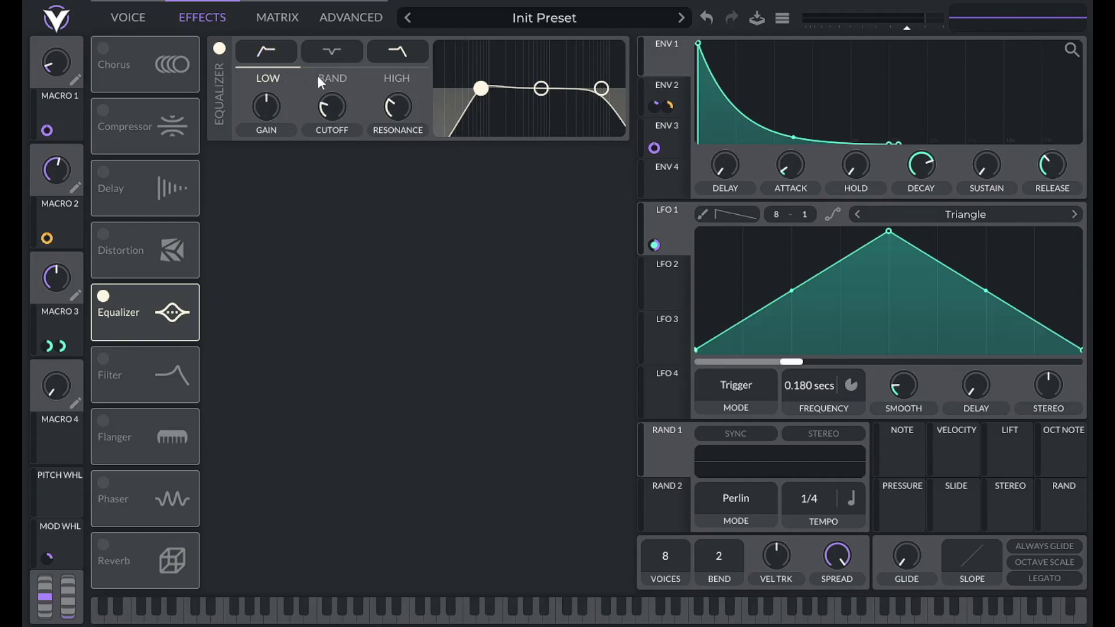
pyautogui.moveTo(397, 106); pyautogui.dragTo(360, 148)
pyautogui.rightClick(334, 110)
pyautogui.click(351, 130)
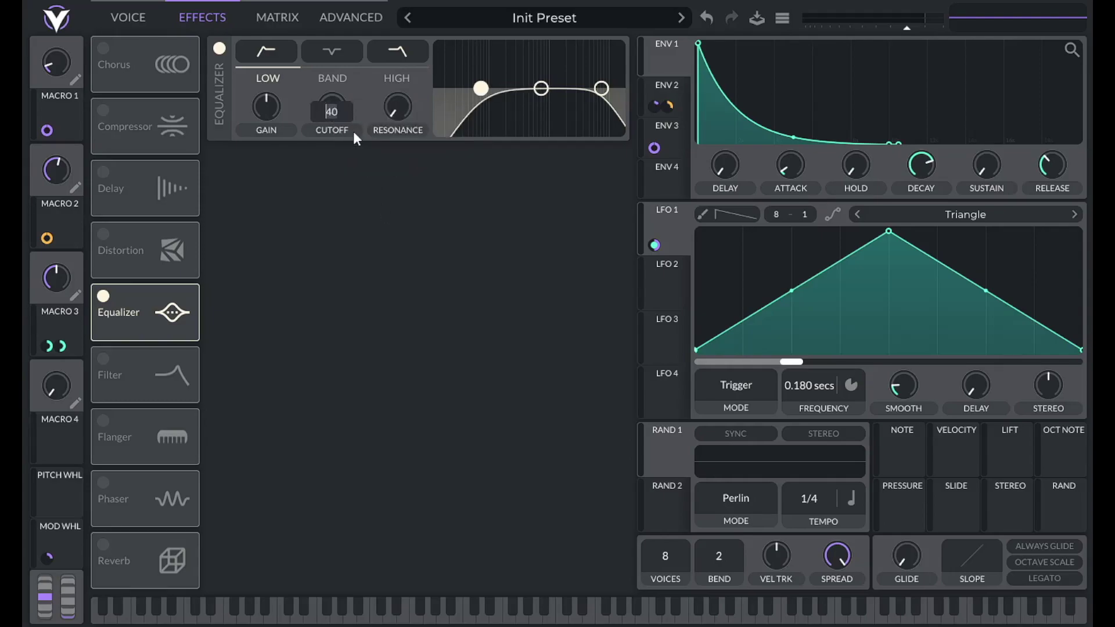
pyautogui.write('20')
pyautogui.press('Return')
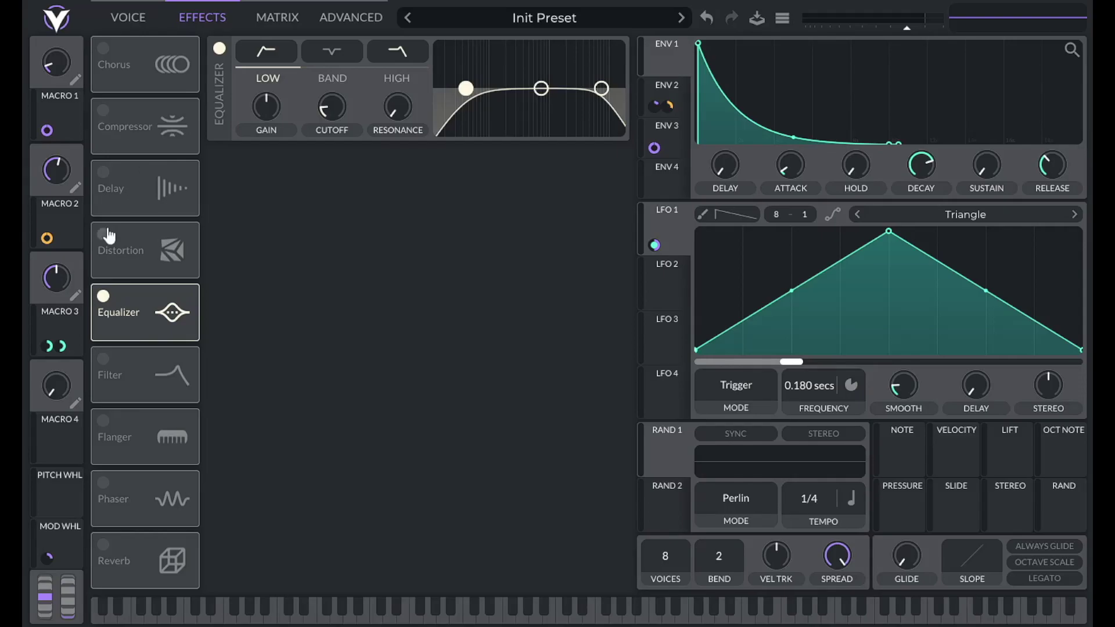
pyautogui.click(103, 49)
pyautogui.moveTo(133, 296); pyautogui.dragTo(133, 34)
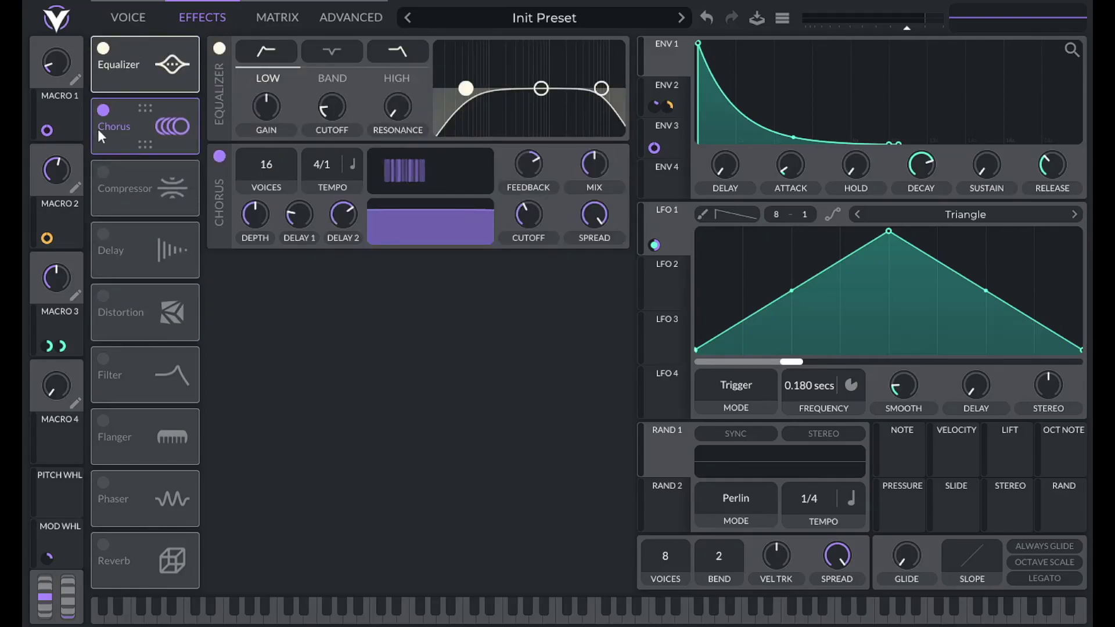
pyautogui.moveTo(273, 162); pyautogui.dragTo(281, 336)
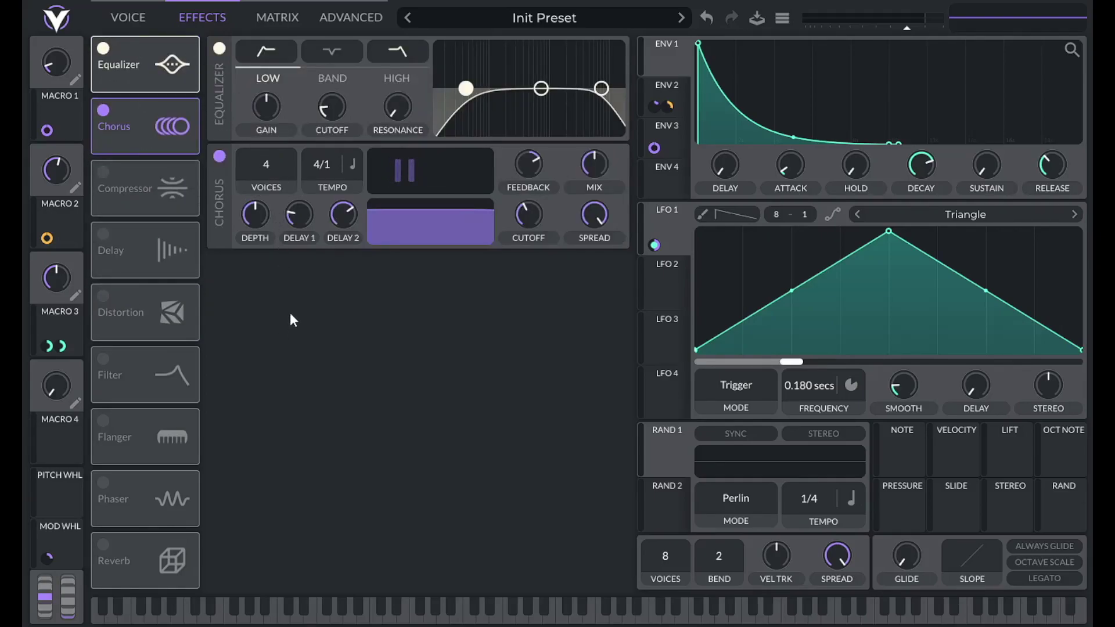
pyautogui.moveTo(320, 172); pyautogui.dragTo(321, 180)
pyautogui.rightClick(593, 161)
pyautogui.click(604, 183)
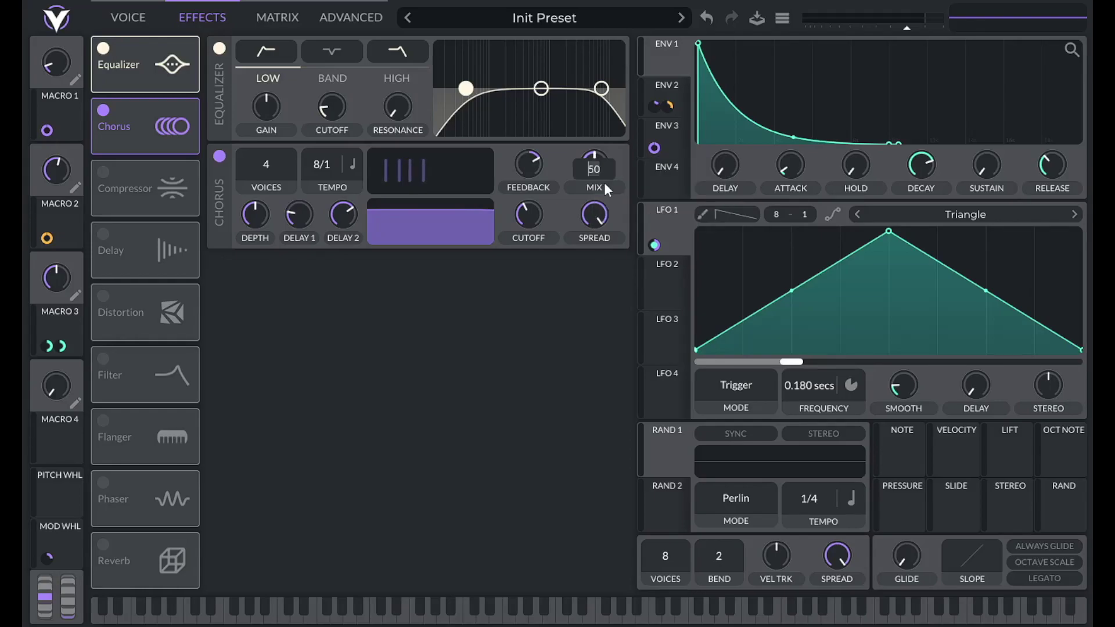
pyautogui.press('Return')
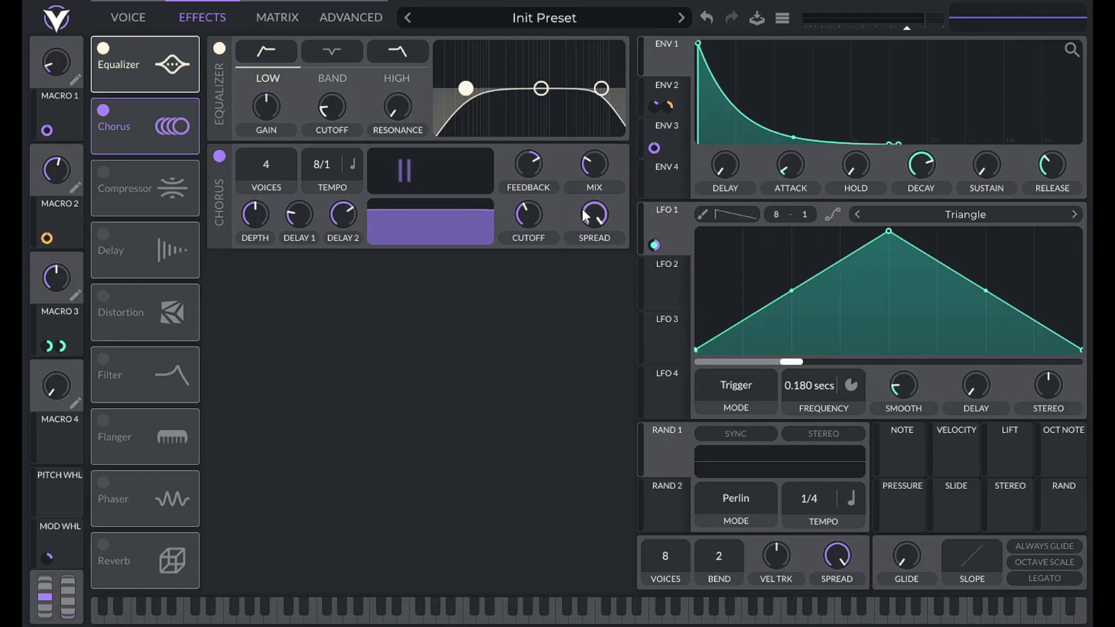
pyautogui.moveTo(592, 216); pyautogui.dragTo(588, 284)
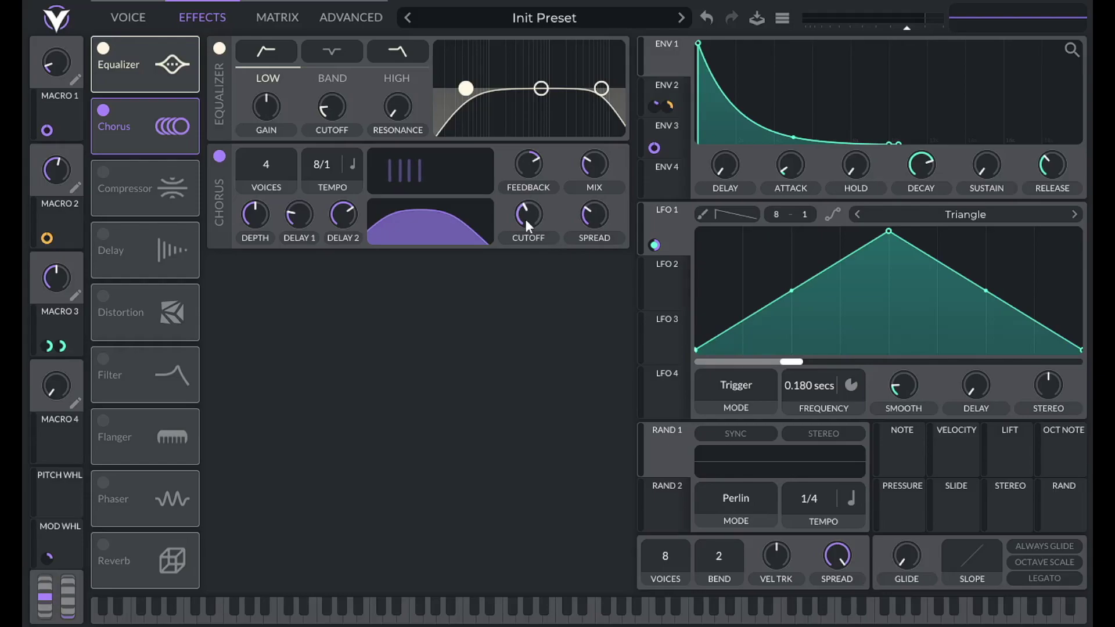
pyautogui.moveTo(525, 219); pyautogui.dragTo(527, 209)
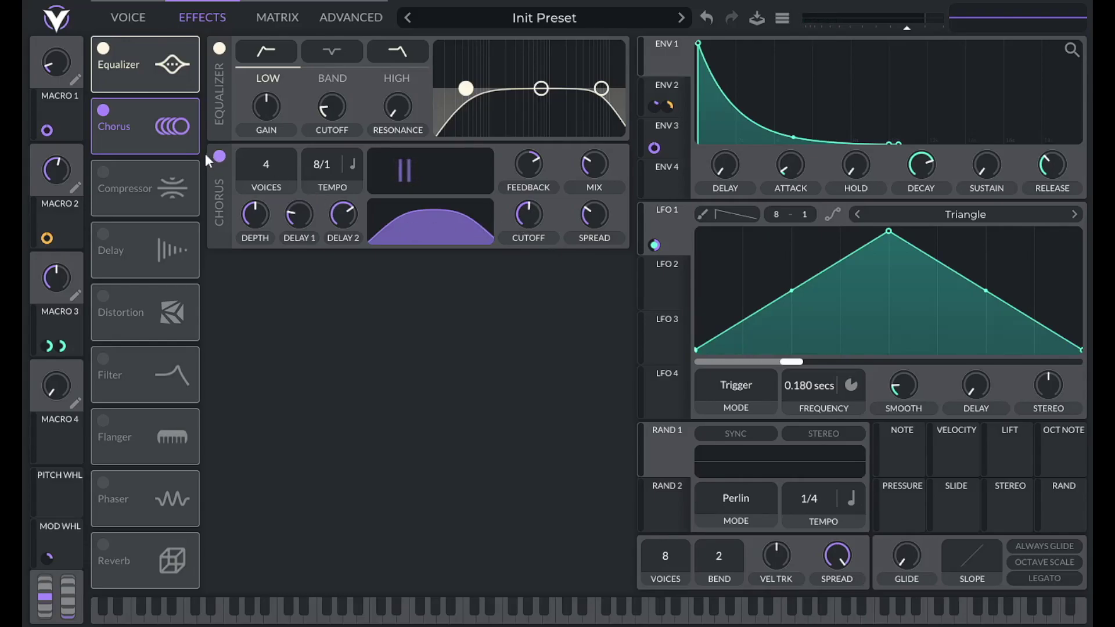
pyautogui.click(219, 155)
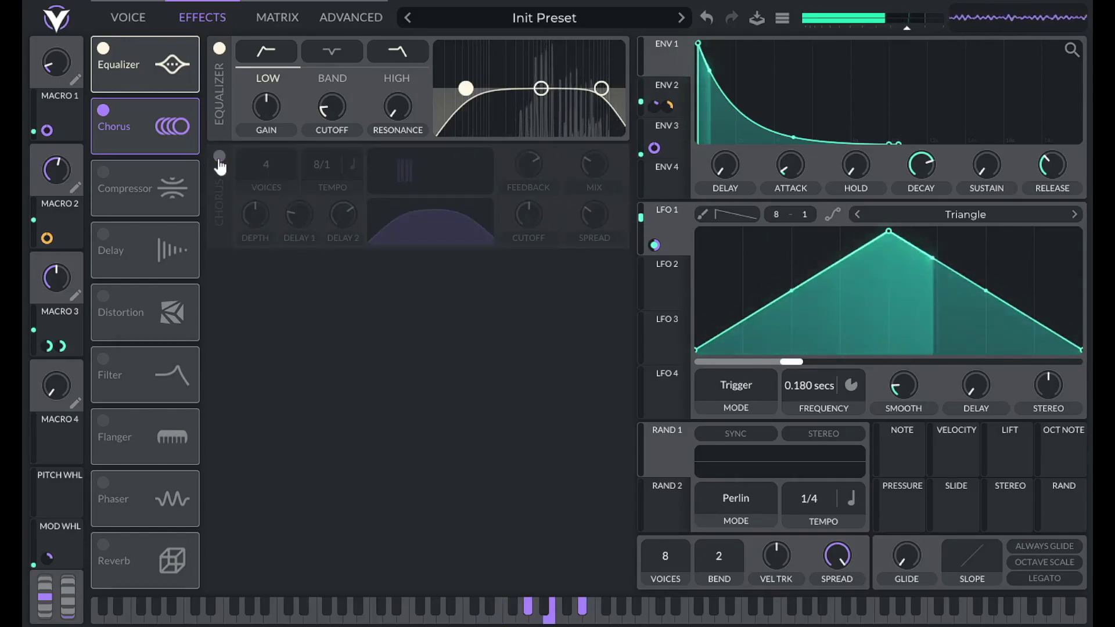
pyautogui.click(220, 156)
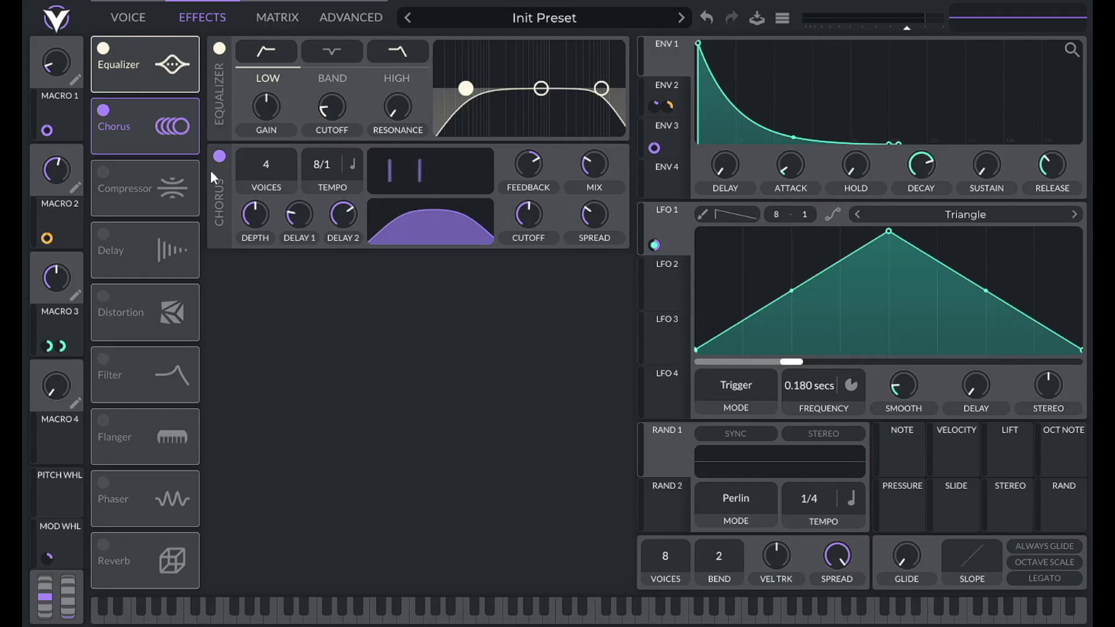
# Enable the Delay in Mid Ping Pong mode with a dotted second delay time.
pyautogui.click(103, 235)
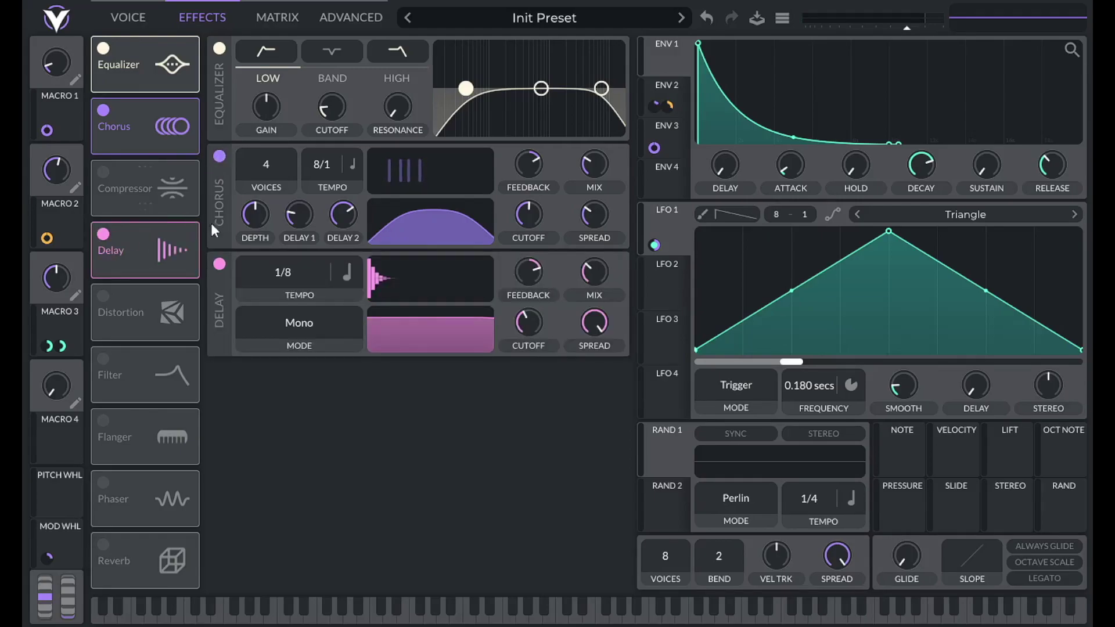
pyautogui.click(309, 317)
pyautogui.click(291, 398)
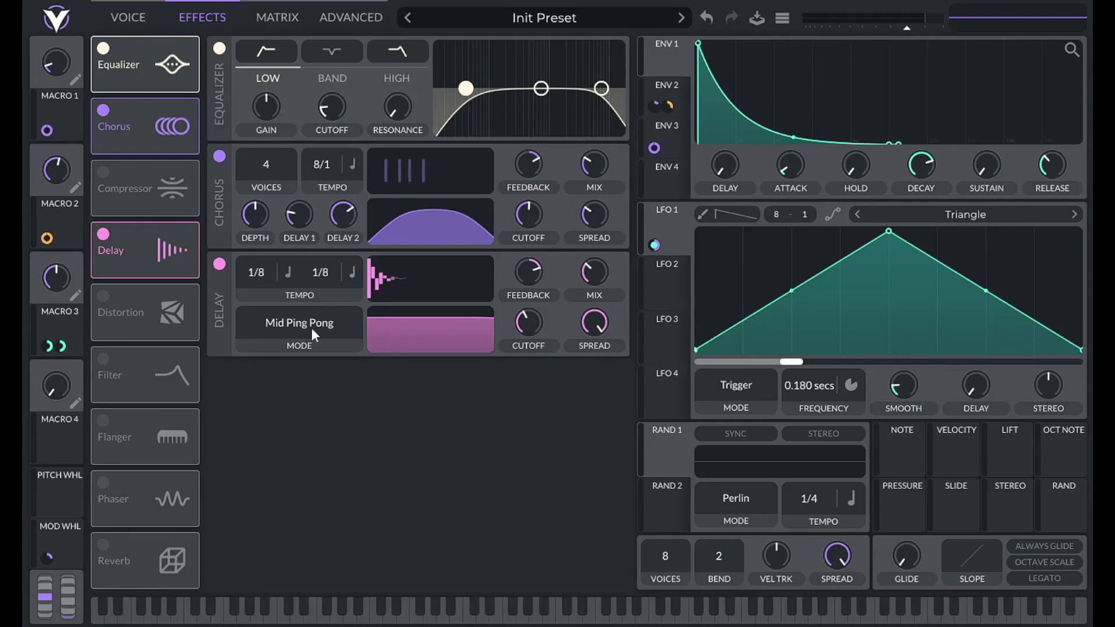
pyautogui.click(351, 274)
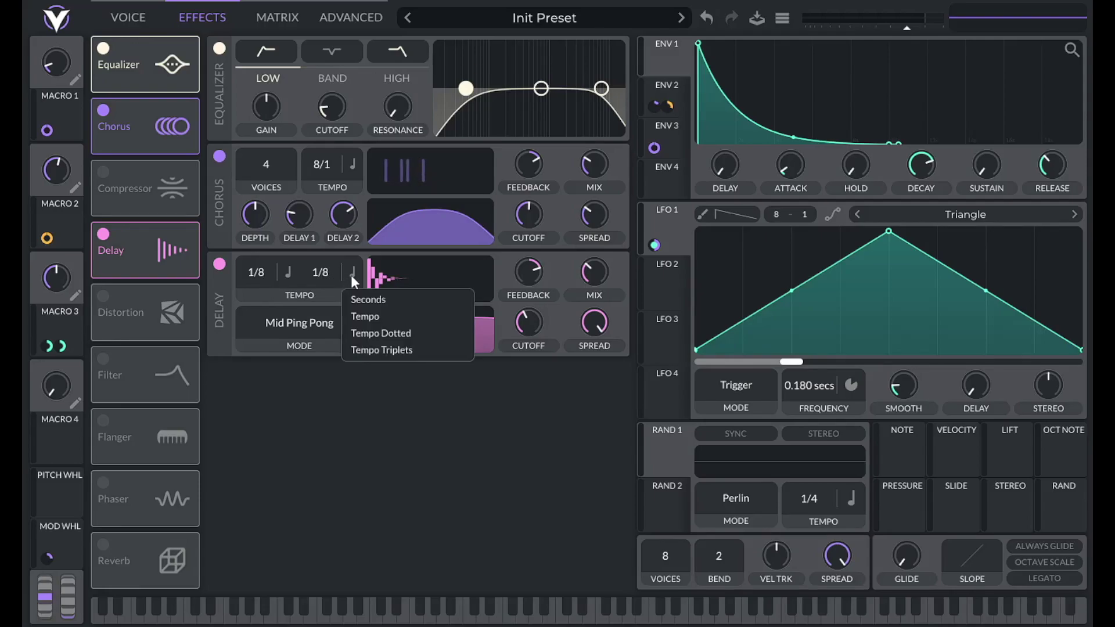
pyautogui.click(364, 329)
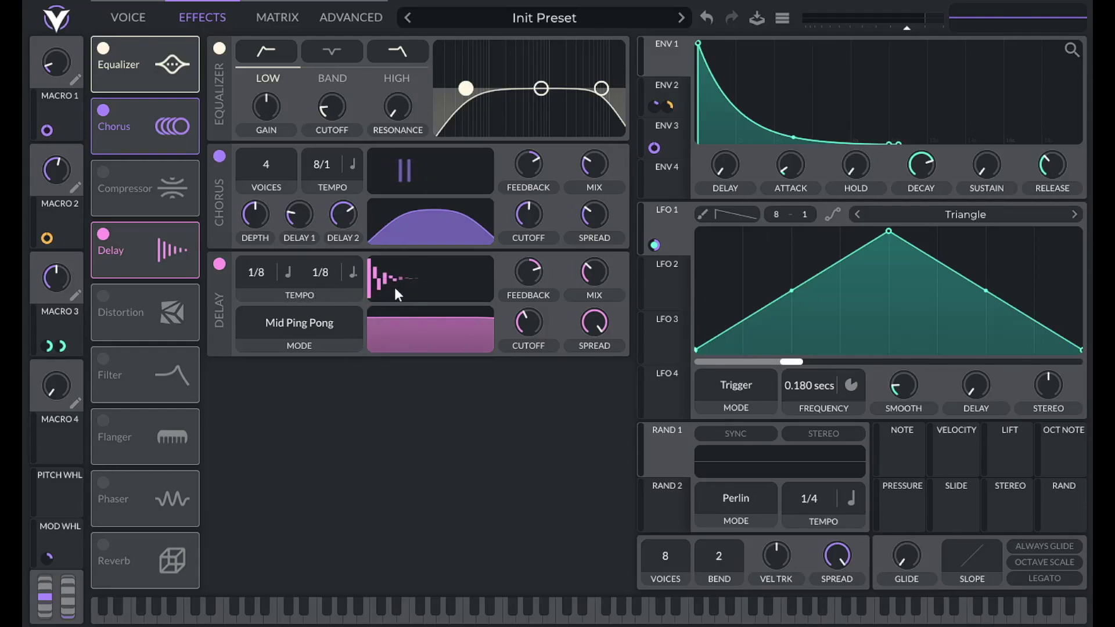
# Set the delay feedback to 7 and the delay mix to 20.
pyautogui.rightClick(522, 275)
pyautogui.click(535, 292)
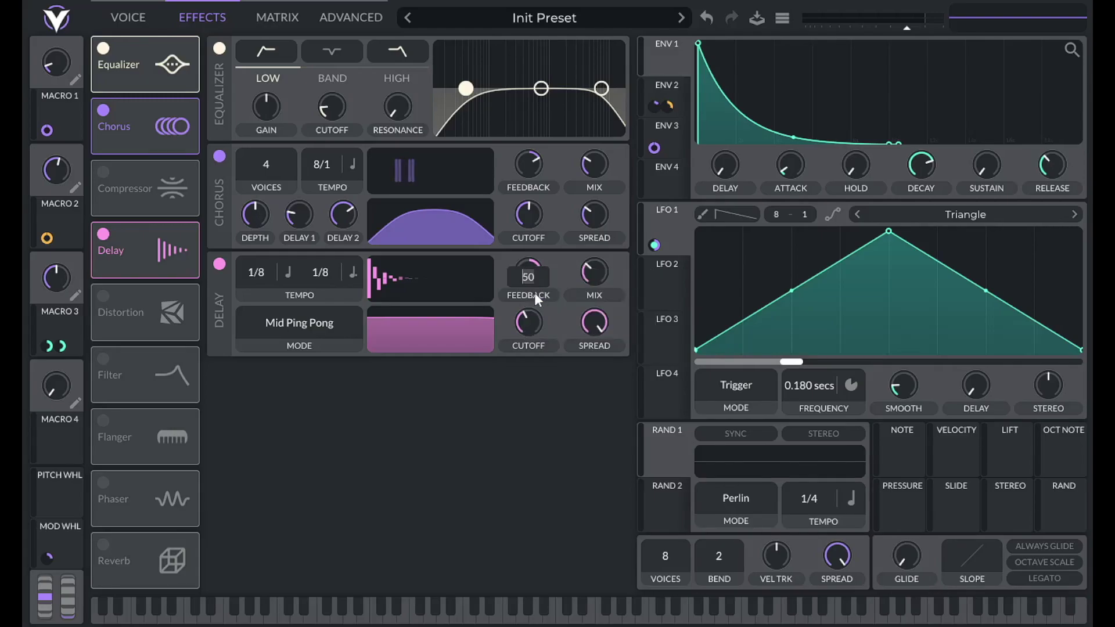
pyautogui.write('7')
pyautogui.press('Return')
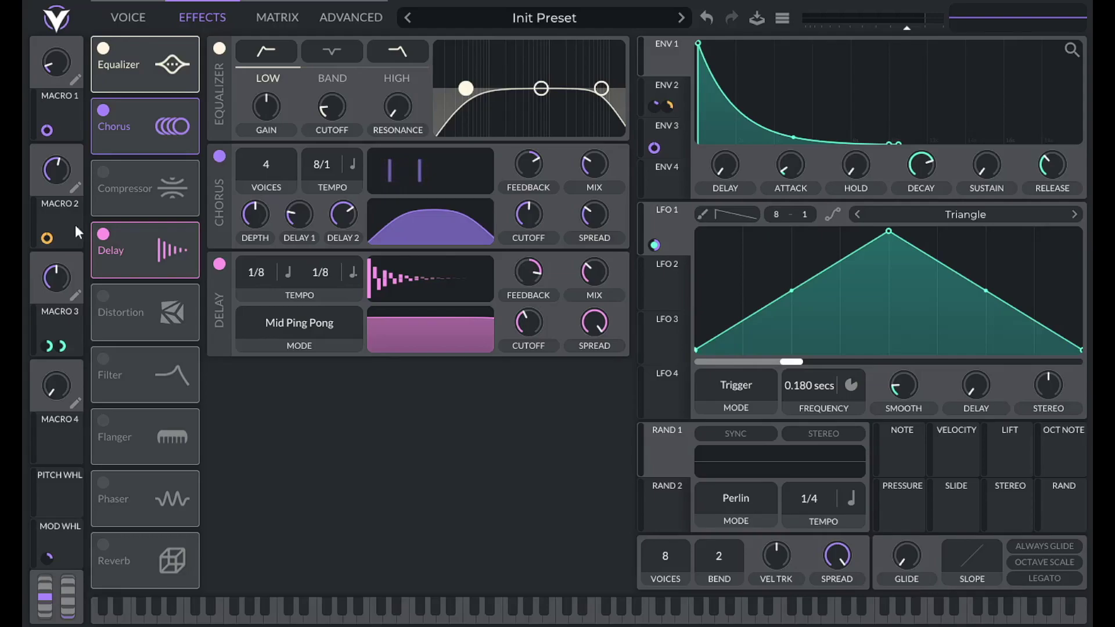
pyautogui.rightClick(589, 273)
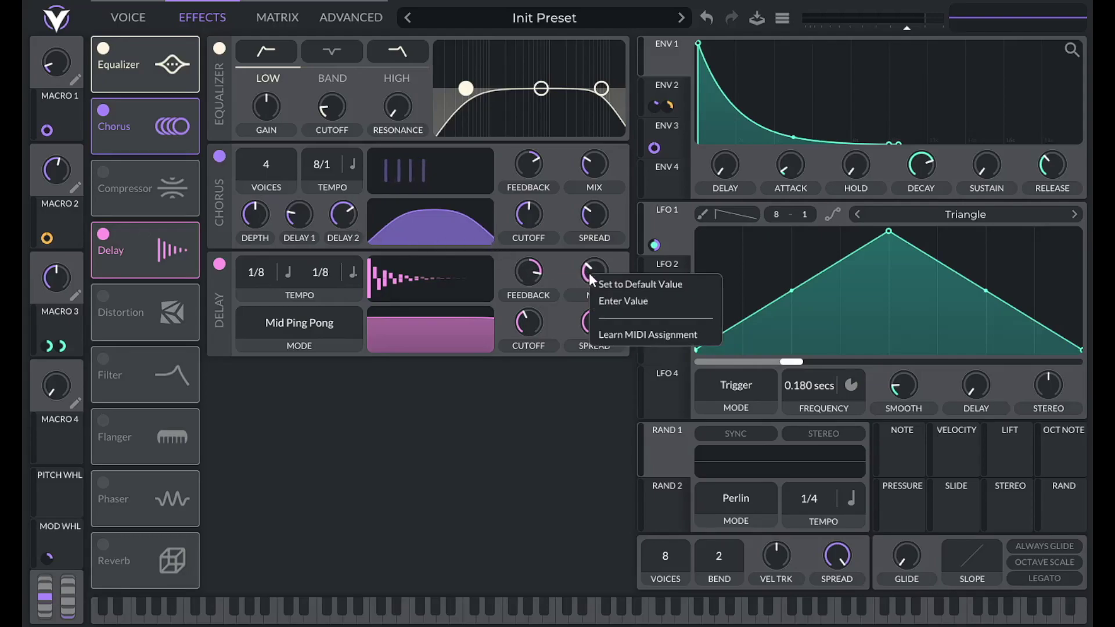
pyautogui.click(607, 299)
pyautogui.write('20')
pyautogui.press('Return')
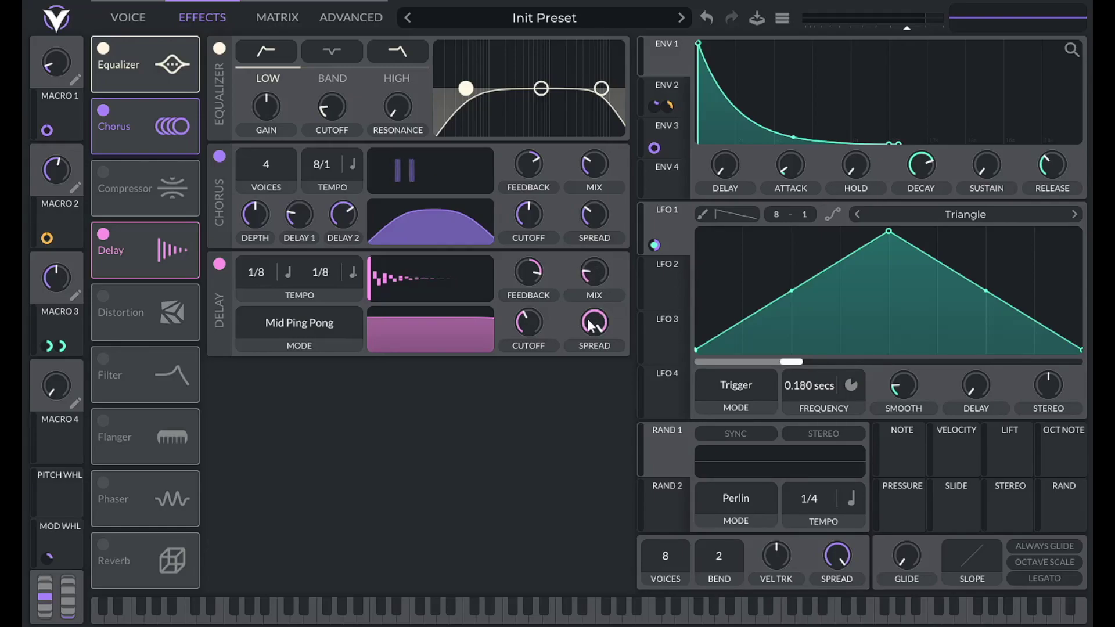
# Narrow the delay spread to 0.2, leaving the cutoff unchanged.
pyautogui.rightClick(527, 319)
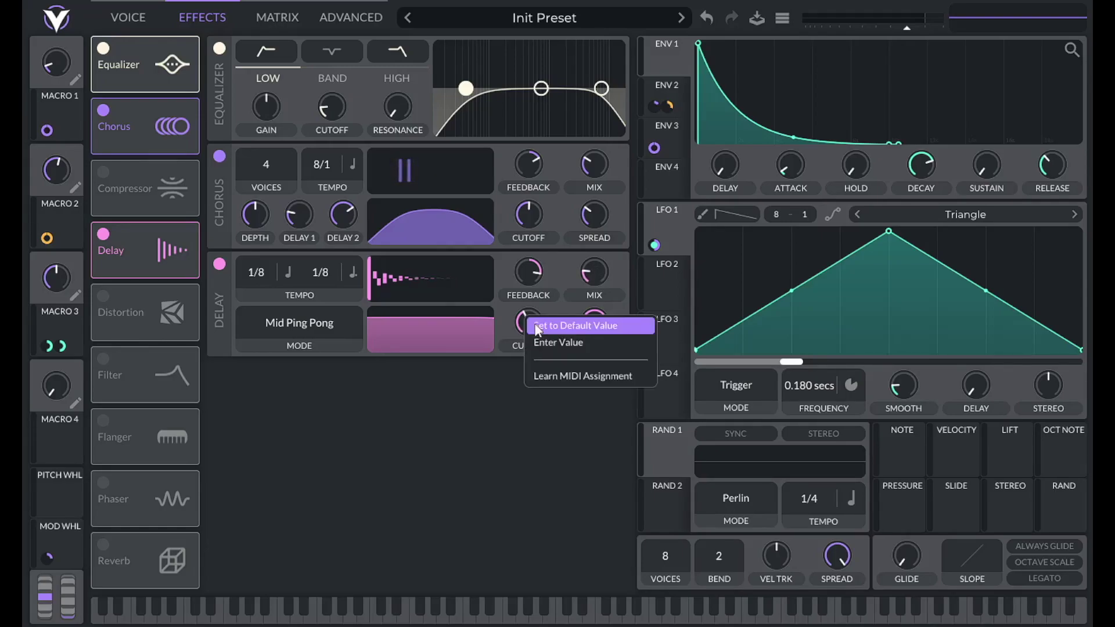
pyautogui.click(542, 340)
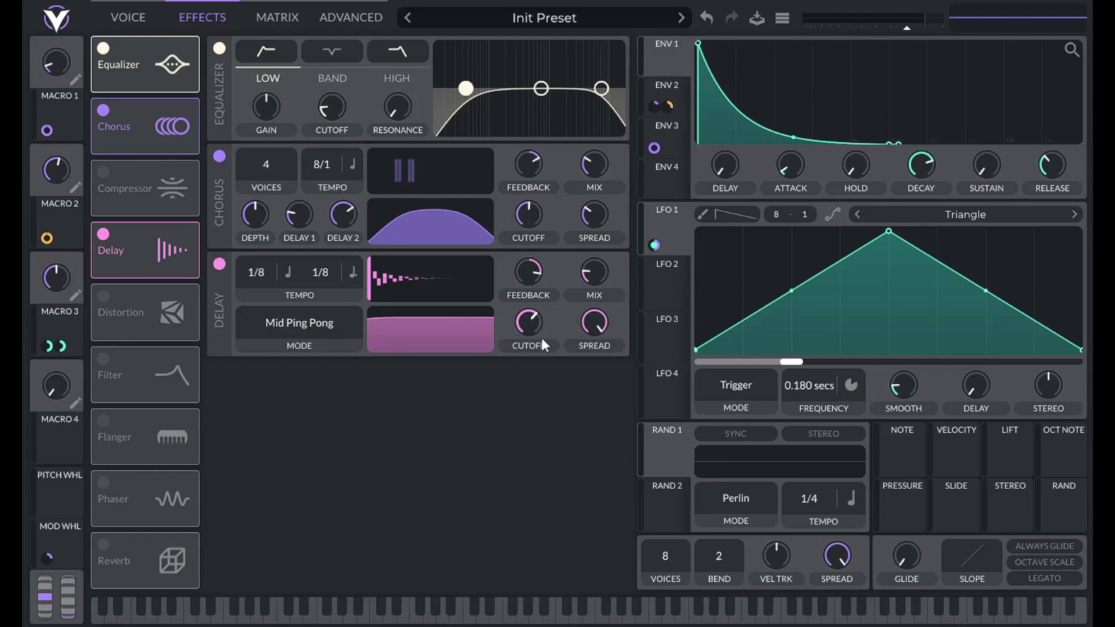
pyautogui.rightClick(597, 325)
pyautogui.click(602, 346)
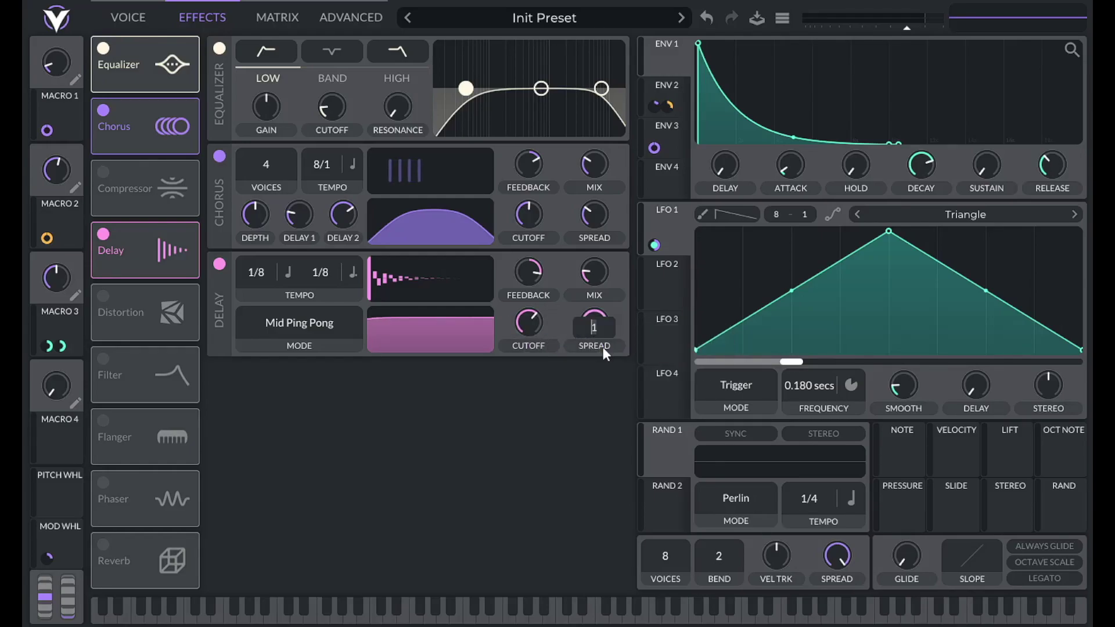
pyautogui.write('0.2')
pyautogui.press('Return')
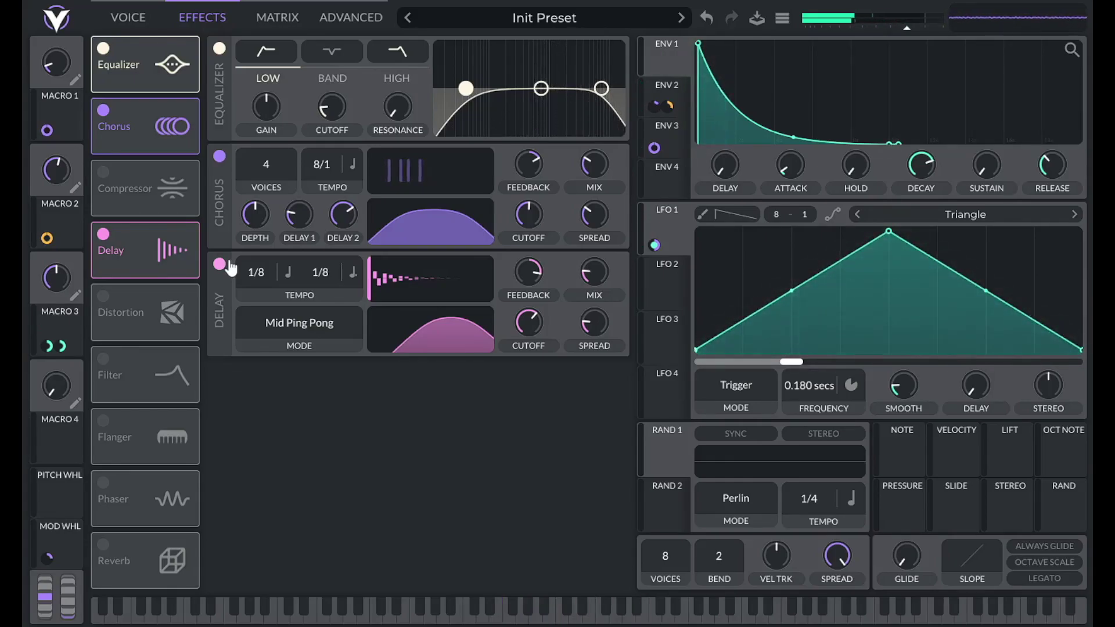
# Enable the Reverb and check its low cut and chorus amount values.
pyautogui.click(119, 541)
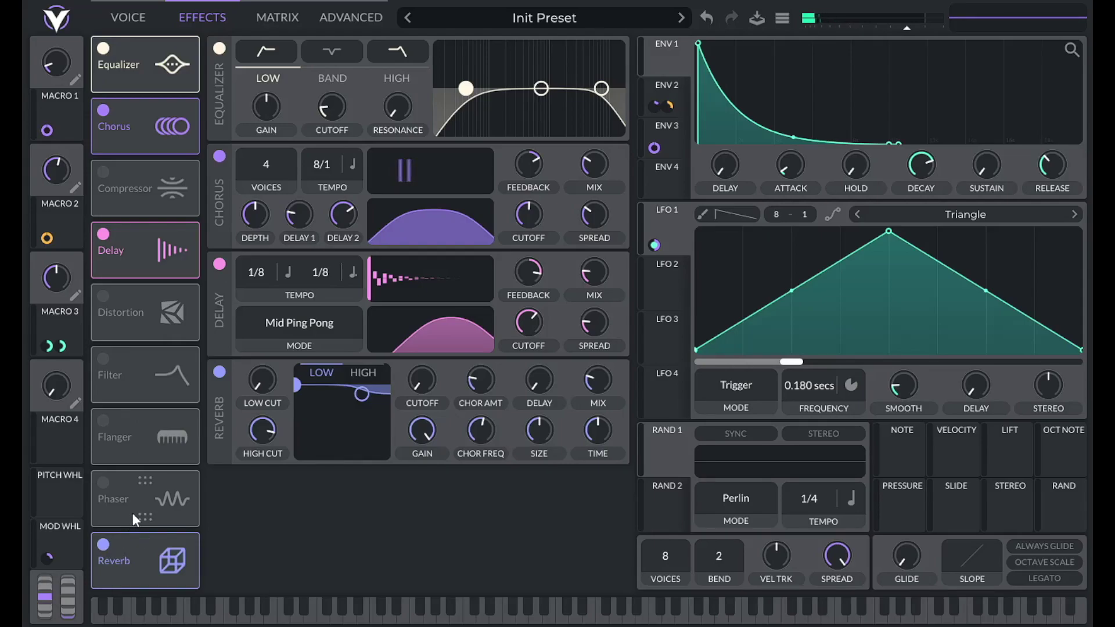
pyautogui.rightClick(263, 379)
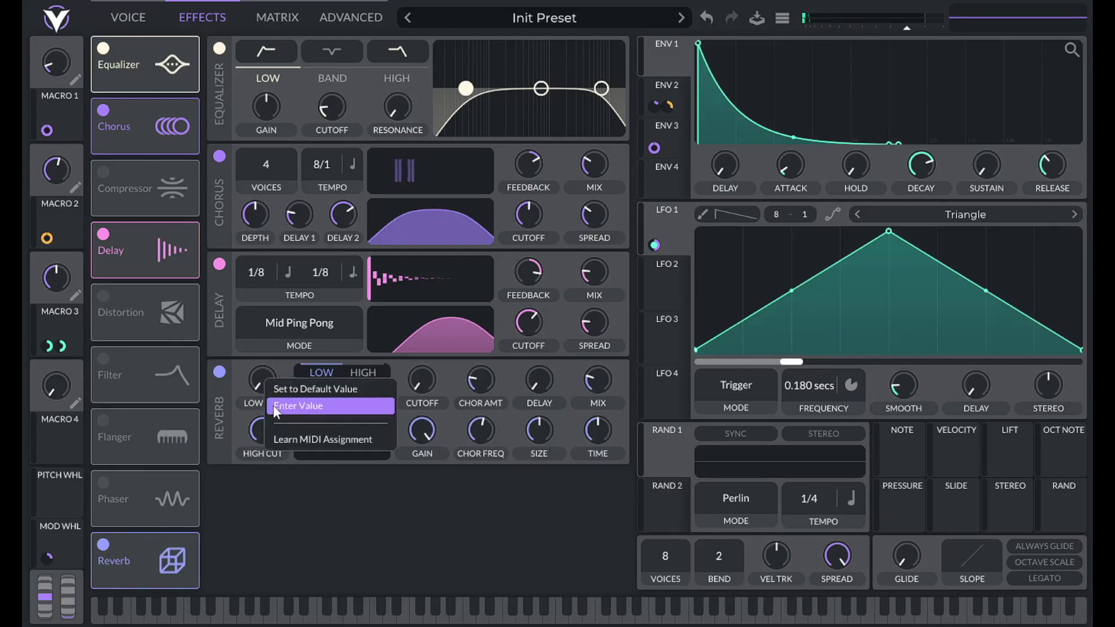
pyautogui.click(273, 405)
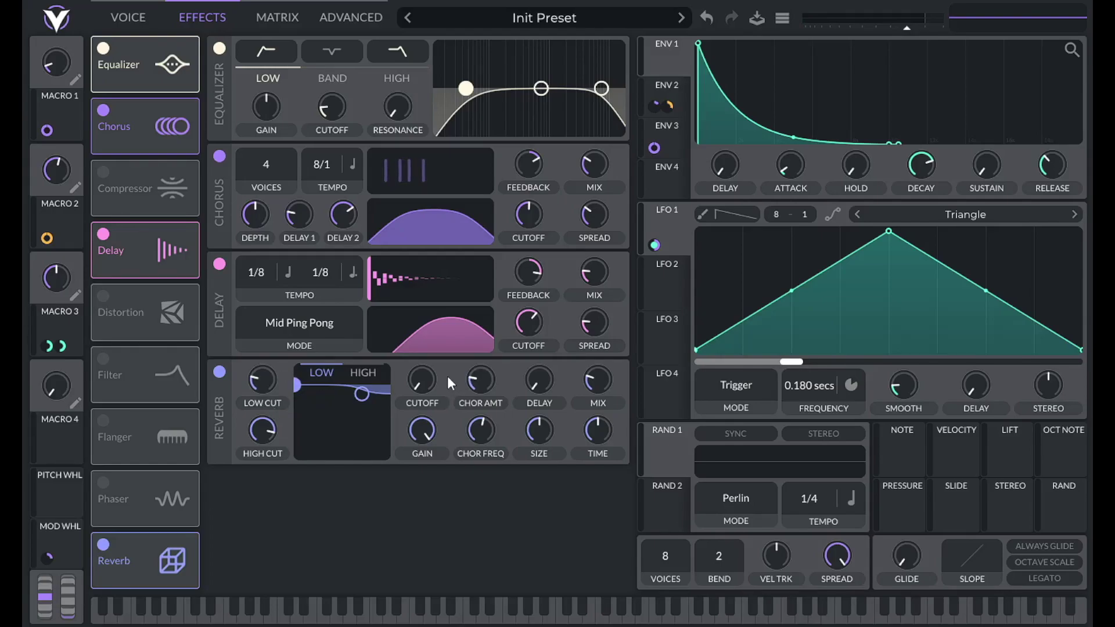
pyautogui.rightClick(482, 382)
pyautogui.click(501, 405)
pyautogui.press('Return')
# Lower the reverb chorus frequency to 0.175 Hz, shrink its size, and set its time and mix.
pyautogui.rightClick(475, 434)
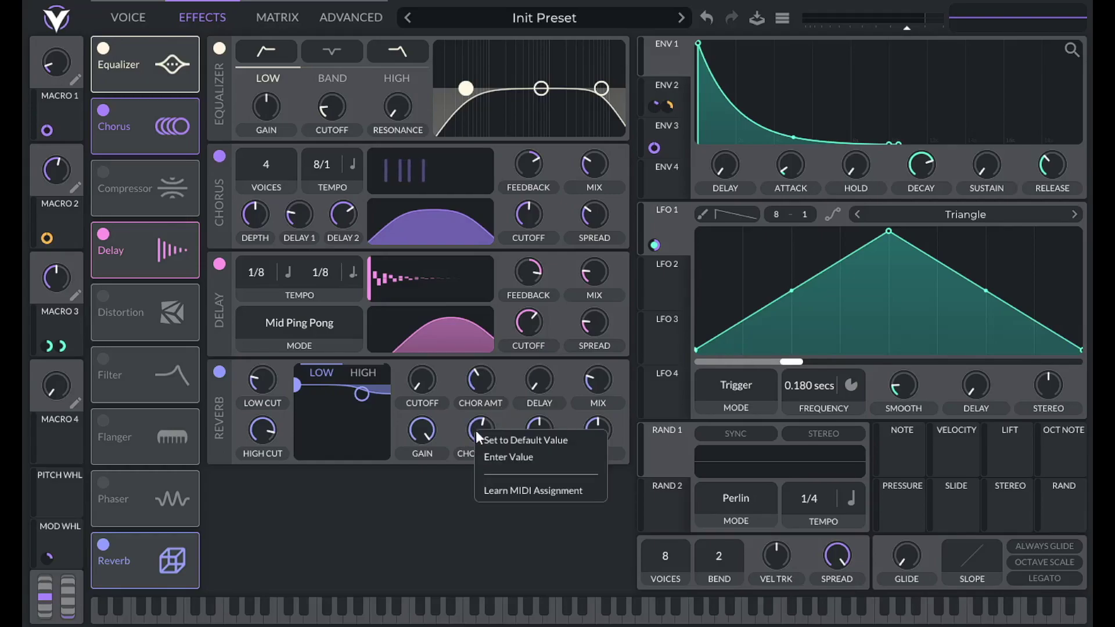
pyautogui.click(477, 430)
pyautogui.scroll(-3, 477, 433)
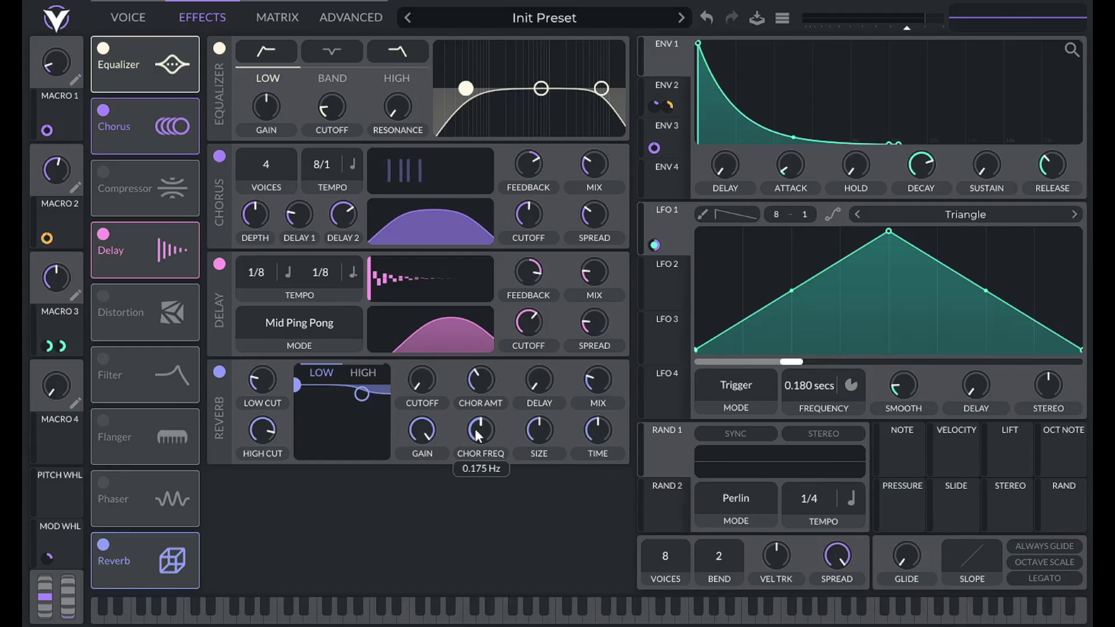
pyautogui.rightClick(545, 427)
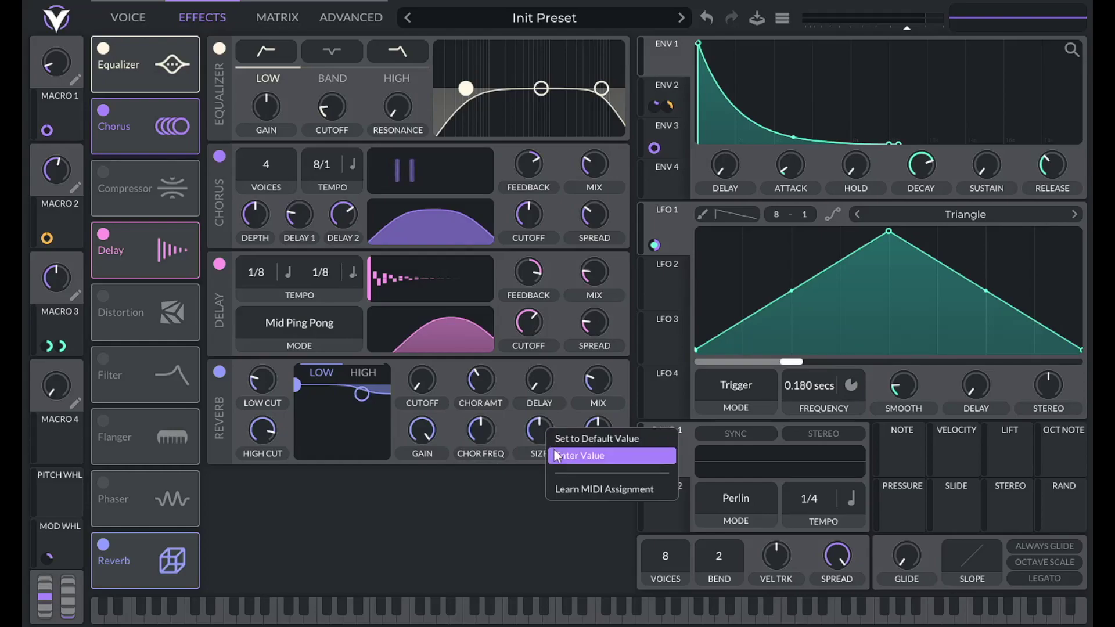
pyautogui.click(555, 455)
pyautogui.moveTo(543, 446); pyautogui.dragTo(544, 450)
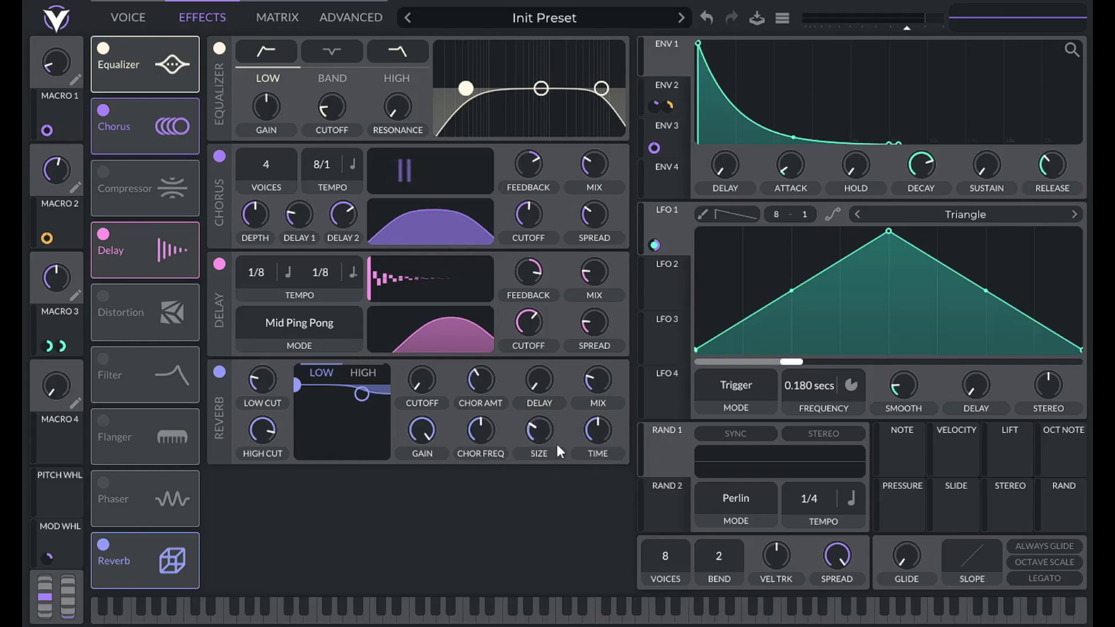
pyautogui.rightClick(608, 431)
pyautogui.click(613, 454)
pyautogui.rightClick(604, 381)
pyautogui.click(612, 409)
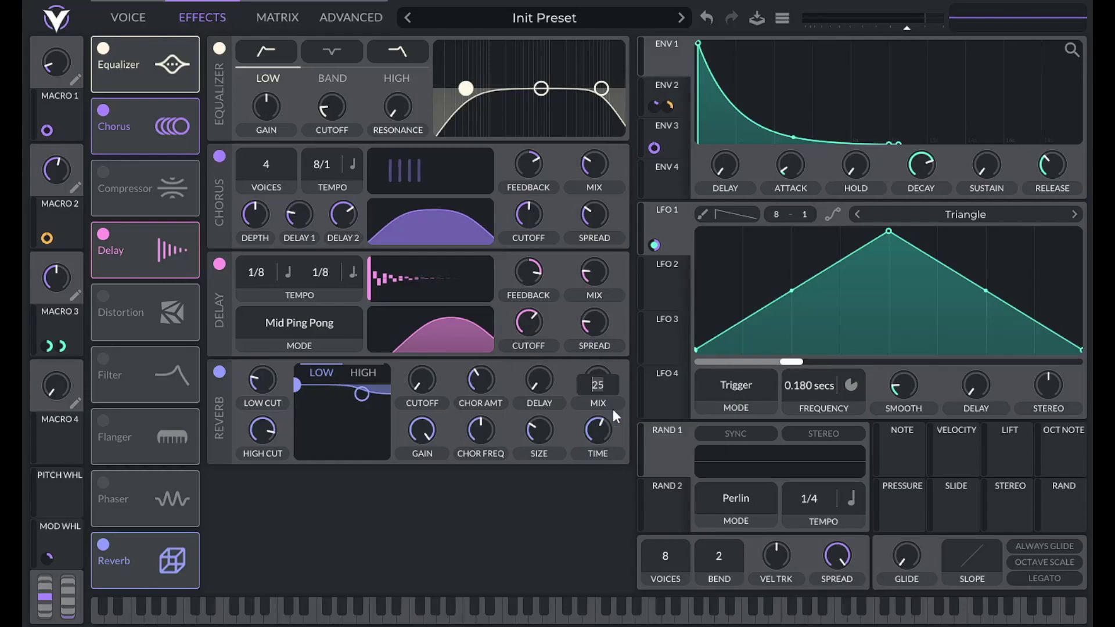
pyautogui.press('Return')
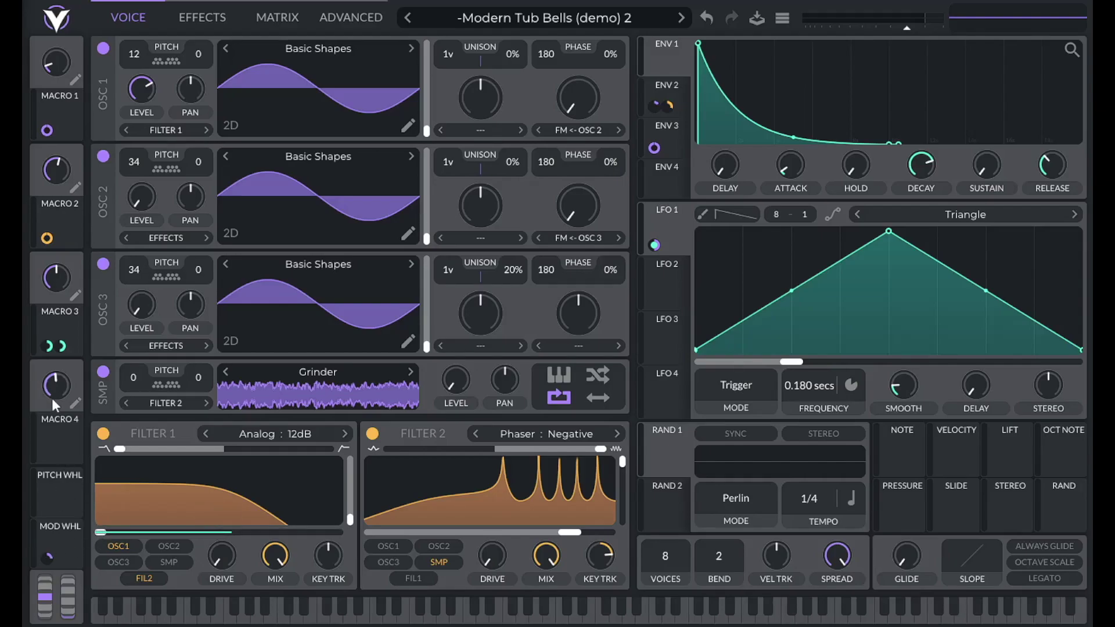
# Connect Macro 4 to a modulation target, name it SAMPLE, and turn it fully up.
pyautogui.moveTo(54, 389); pyautogui.dragTo(53, 424)
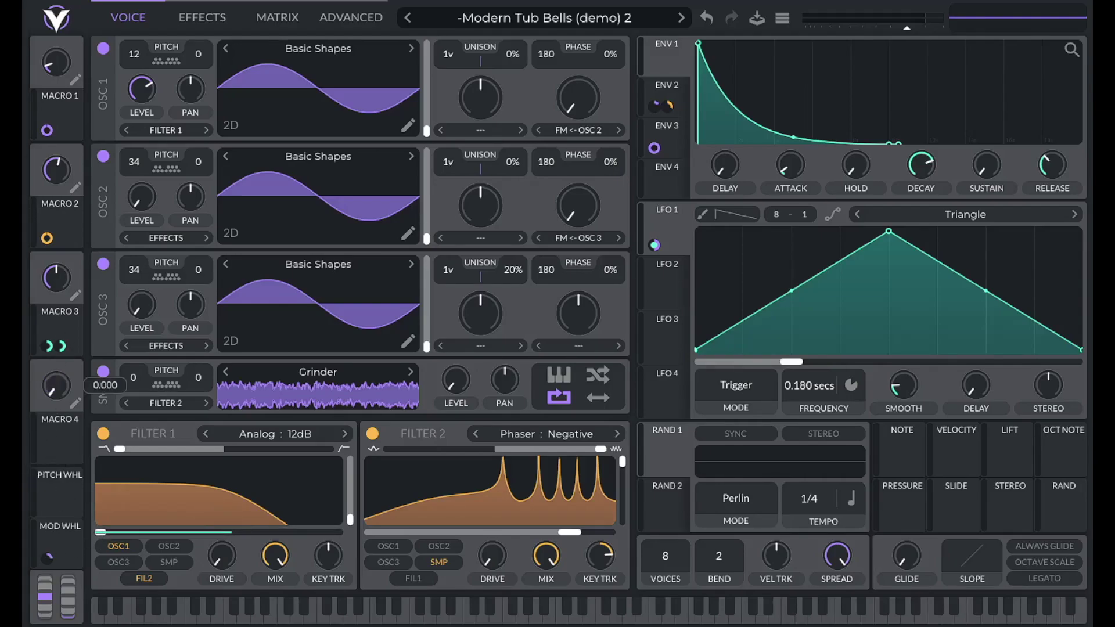
pyautogui.click(57, 440)
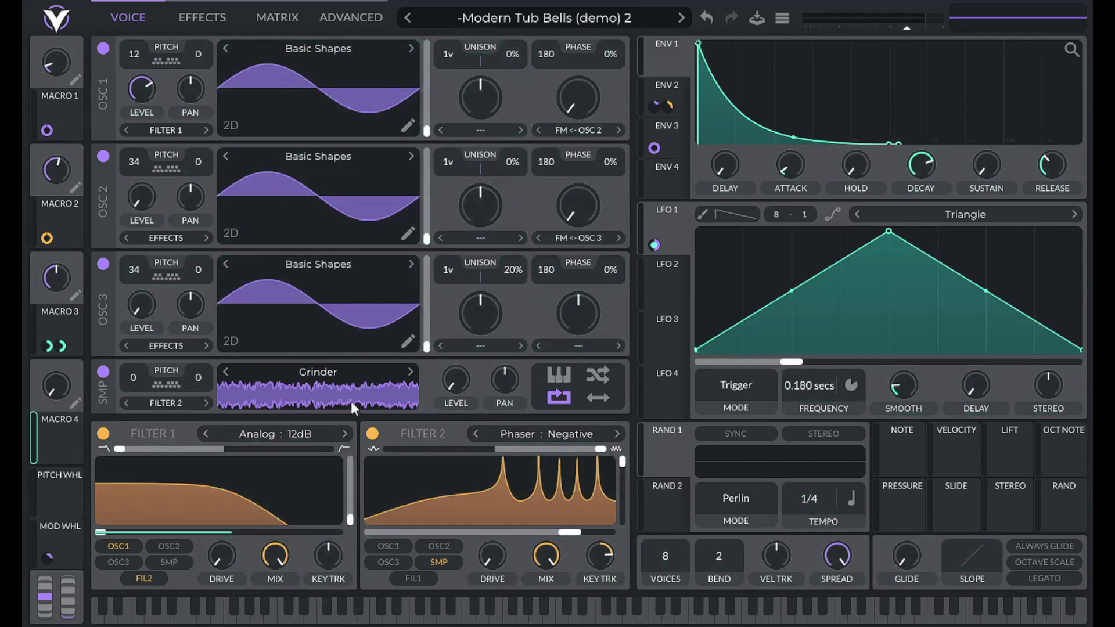
pyautogui.click(660, 135)
pyautogui.moveTo(58, 440); pyautogui.dragTo(655, 147)
pyautogui.write('SAMPLE')
pyautogui.press('Return')
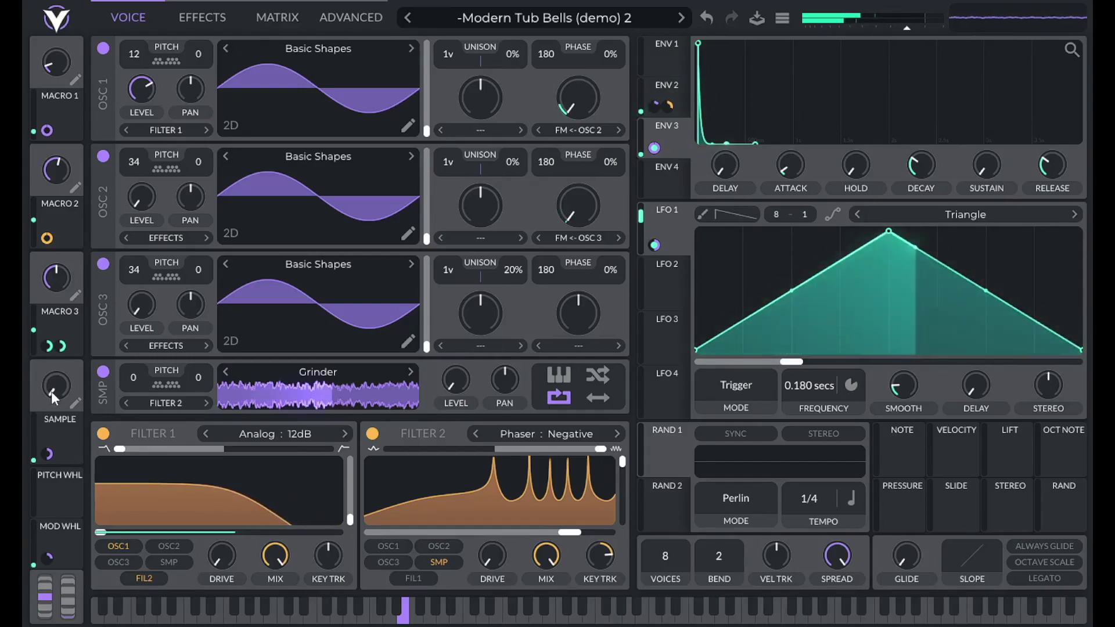
pyautogui.moveTo(51, 391); pyautogui.dragTo(148, 131)
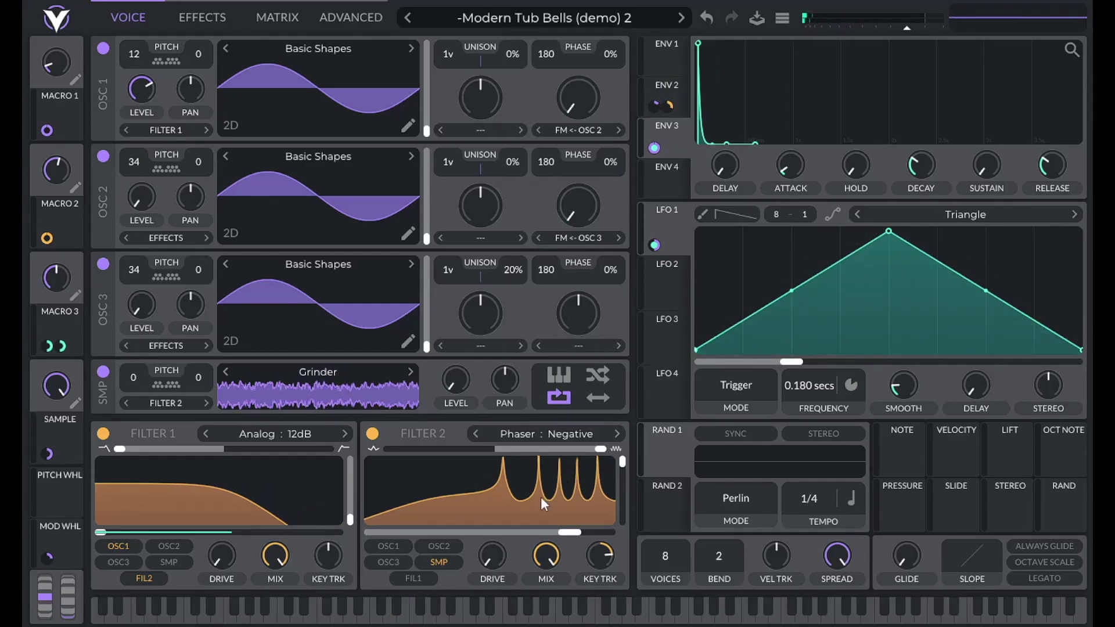
# Rename Macro 3 to DECAY and Macro 2 to LP FILTER, then clear Macro 1's name.
pyautogui.click(74, 301)
pyautogui.write('DECAY')
pyautogui.press('Return')
pyautogui.click(72, 191)
pyautogui.press('BackSpace')
pyautogui.write('lp filter')
pyautogui.press('Return')
pyautogui.click(75, 84)
pyautogui.press('BackSpace')
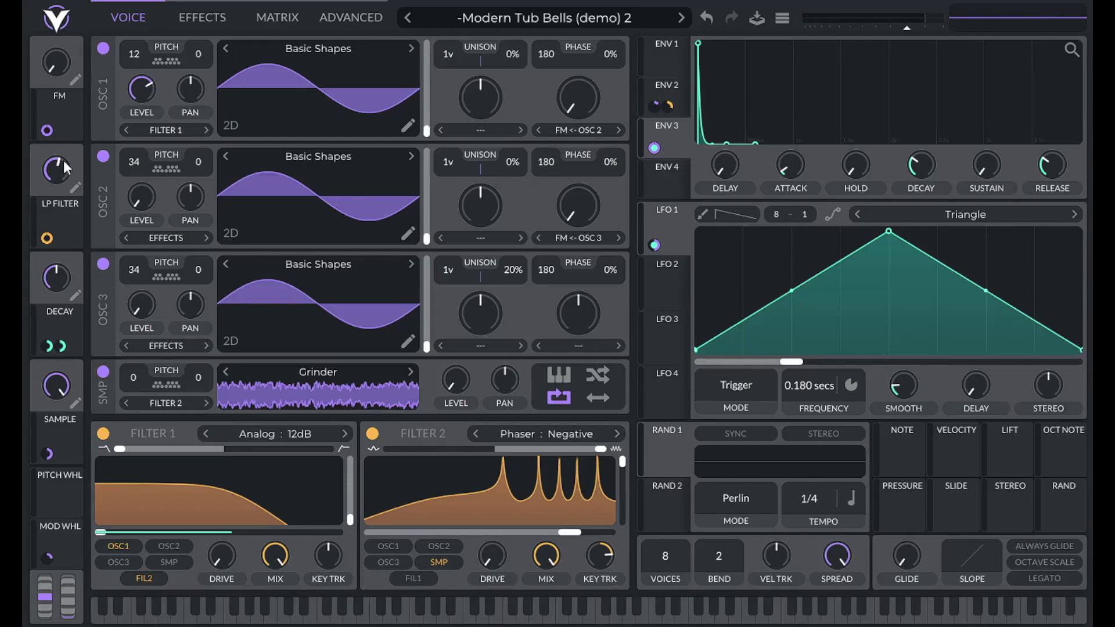
# Turn the SAMPLE macro down and the FM macro up, set Filter 2's blend to 0, and return to the effects chain.
pyautogui.moveTo(58, 389); pyautogui.dragTo(52, 563)
pyautogui.moveTo(64, 61); pyautogui.dragTo(63, 40)
pyautogui.moveTo(581, 450); pyautogui.dragTo(608, 447)
pyautogui.click(209, 17)
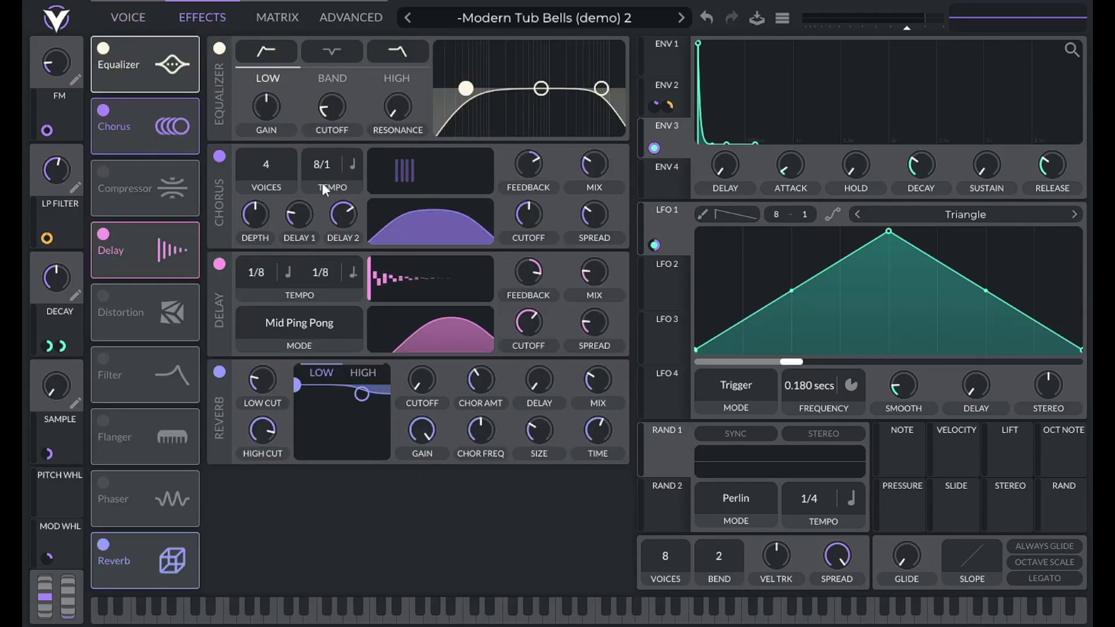